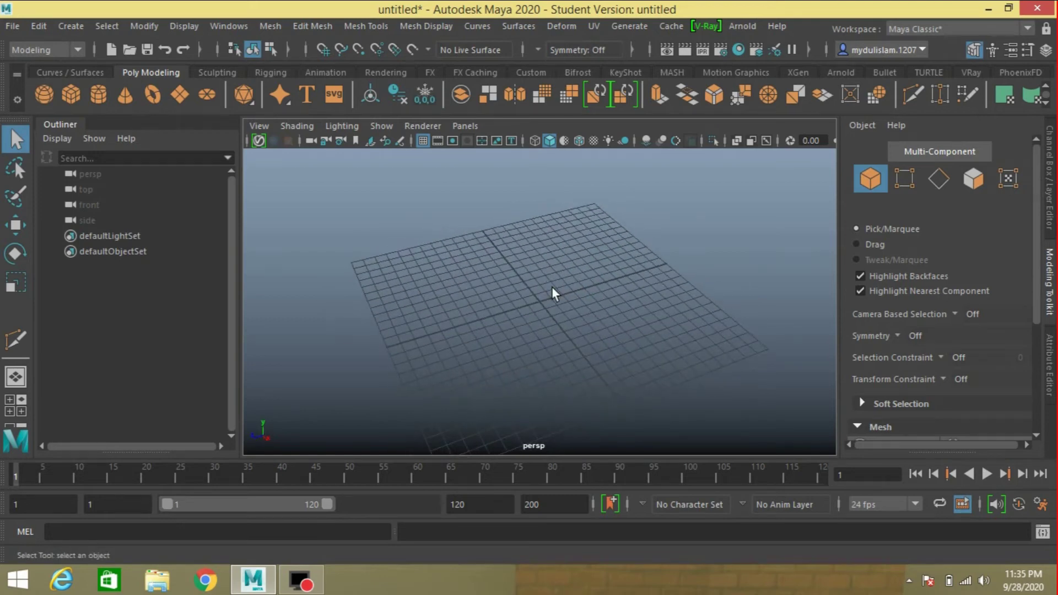
Step: Create a polygon cube at the grid centre and show its channel values
left_click_drag(552, 293, 559, 287, "alt")
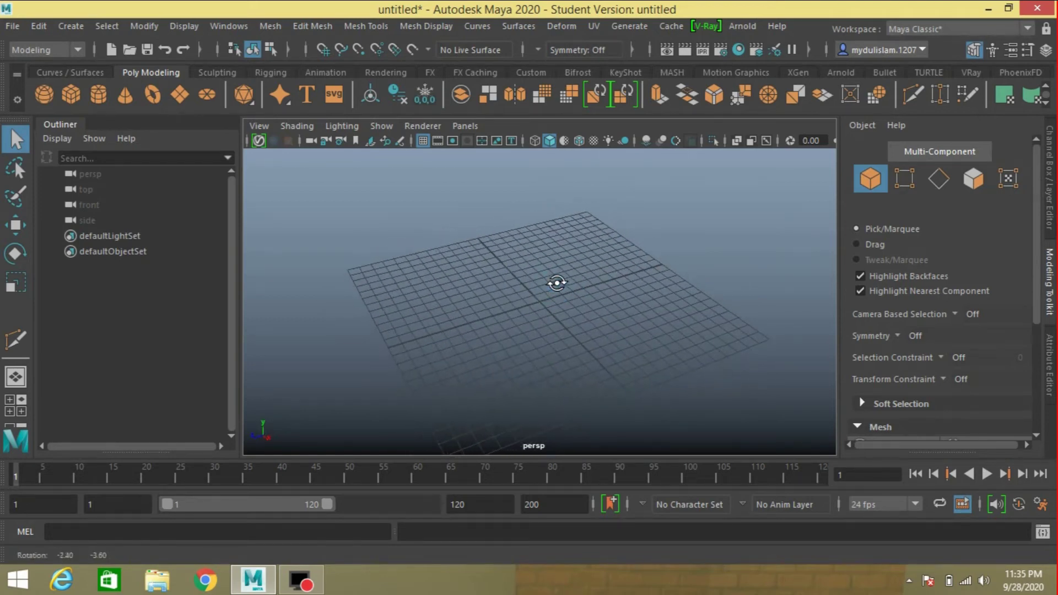
left_click(561, 26)
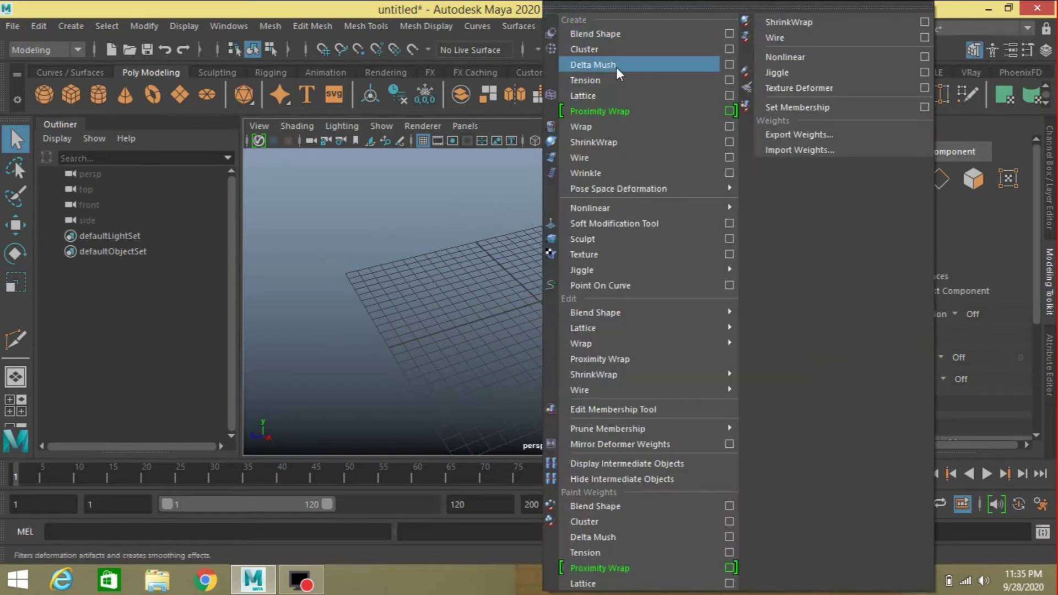
left_click(453, 240)
left_click_drag(542, 276, 538, 271, "alt")
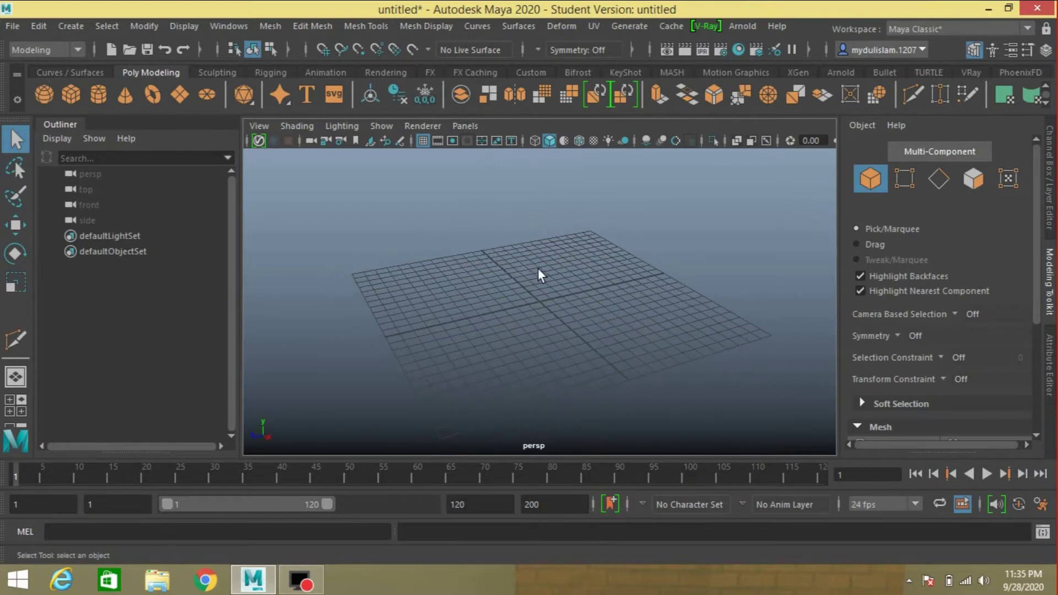
left_click(71, 94)
left_click(1049, 174)
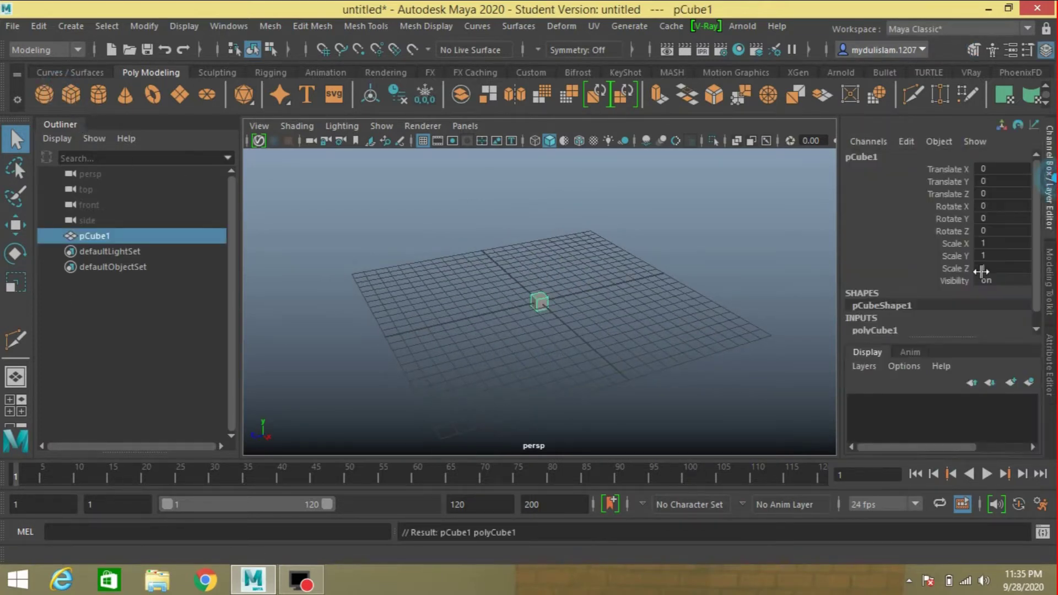
scroll(954, 301, "down", 1)
scroll(885, 313, "down", 2)
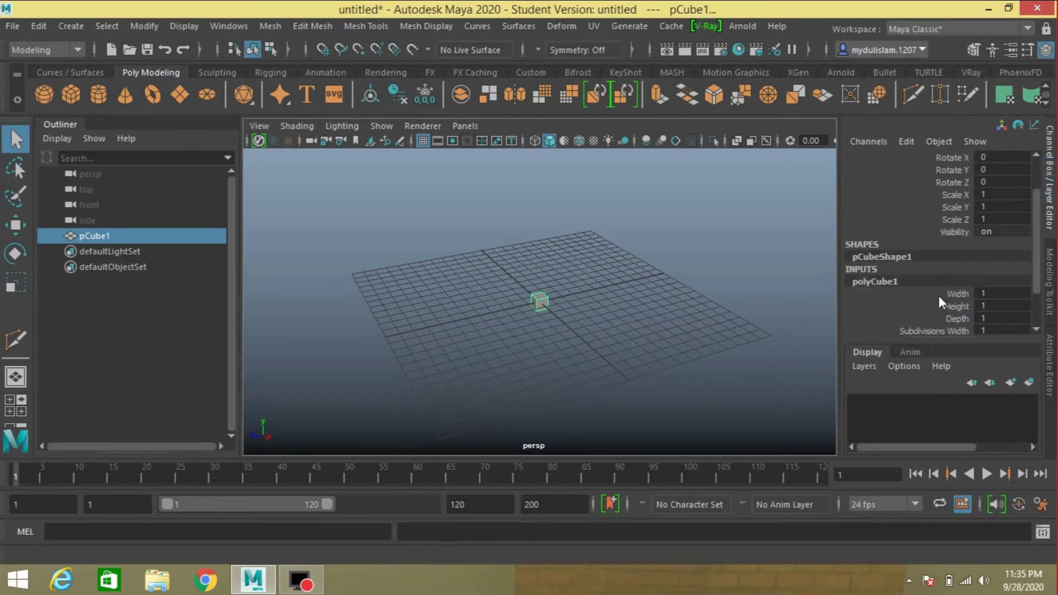
Step: Set the cube's width, height and depth to 4.4 and all subdivisions to 5
left_click_drag(947, 293, 949, 317)
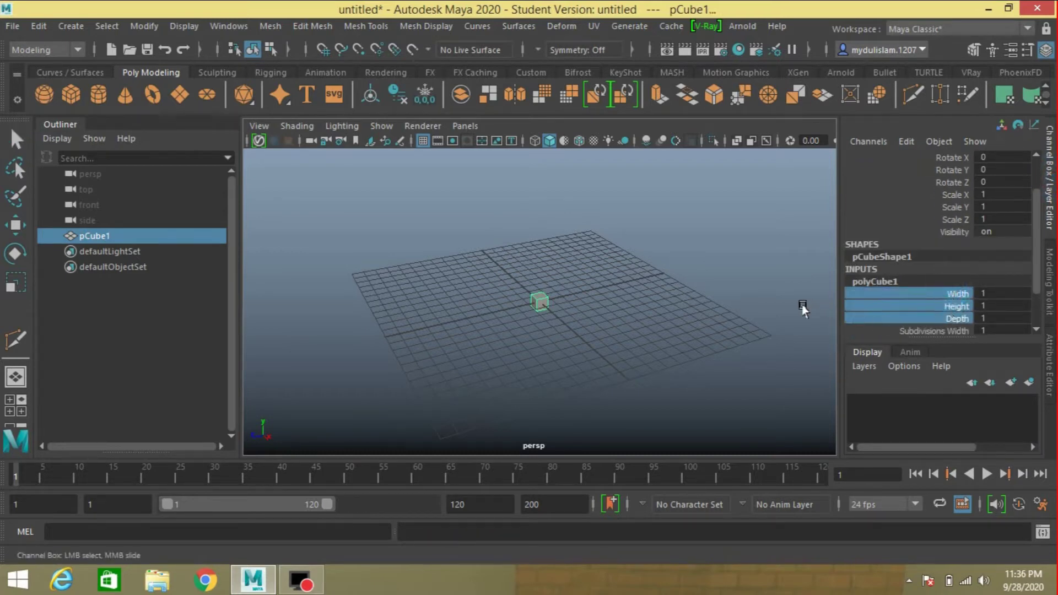
middle_click_drag(802, 308, 822, 301)
scroll(914, 321, "down", 1)
left_click_drag(934, 297, 936, 321)
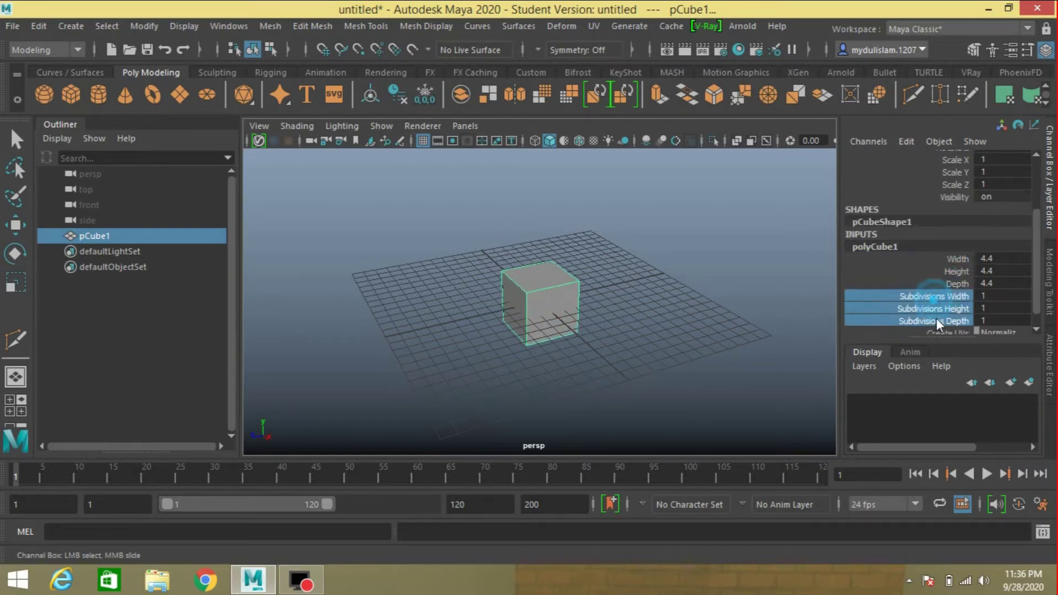
middle_click_drag(767, 306, 794, 302)
scroll(557, 350, "up", 2)
scroll(557, 350, "up", 2)
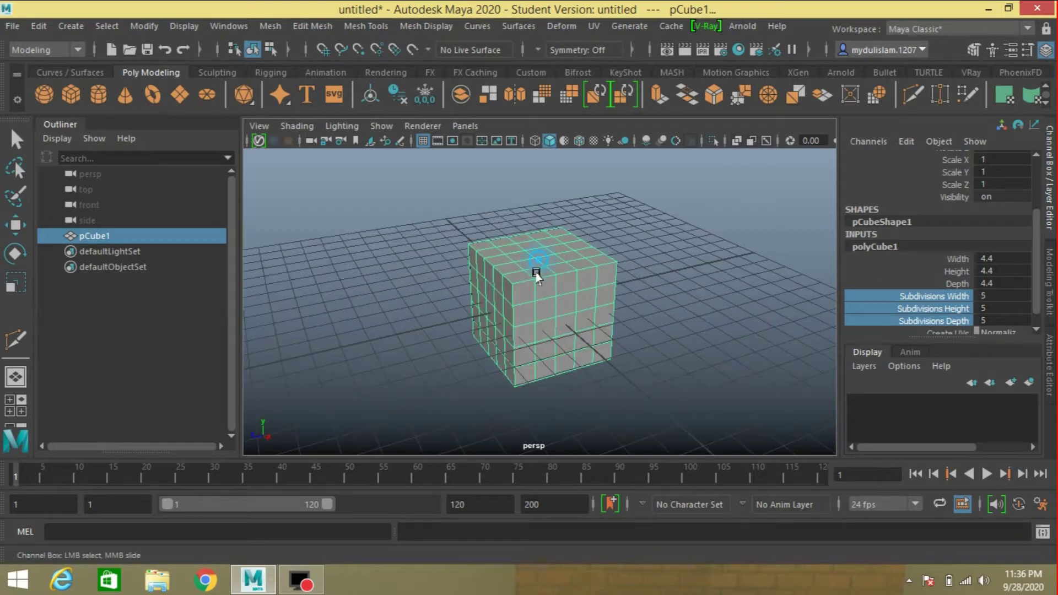
key("q")
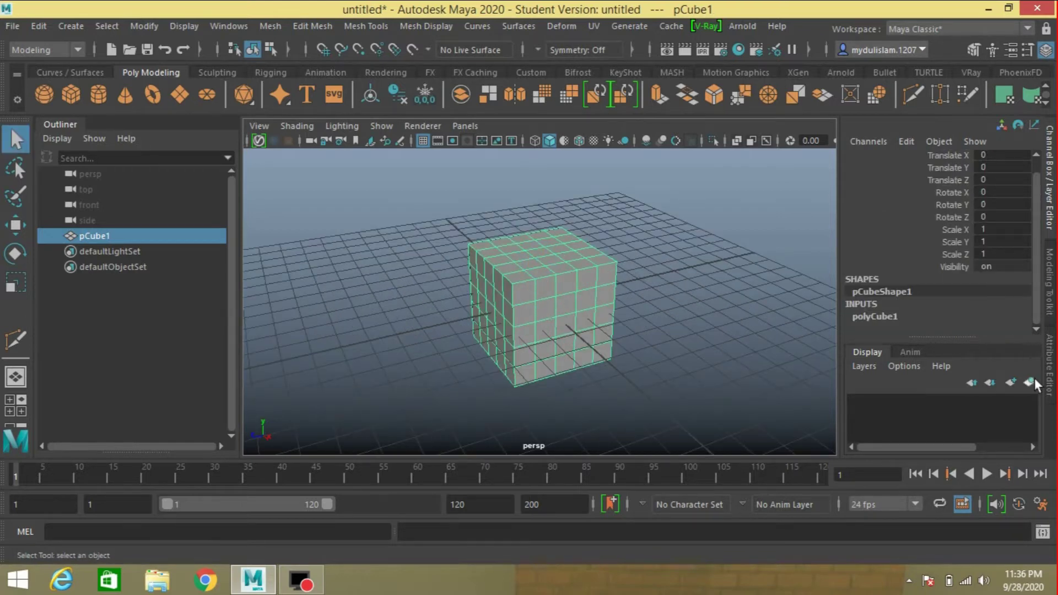
Step: Enable Smooth Mesh Preview on pCubeShape1 so the cube shows rounded edges
left_click(1048, 382)
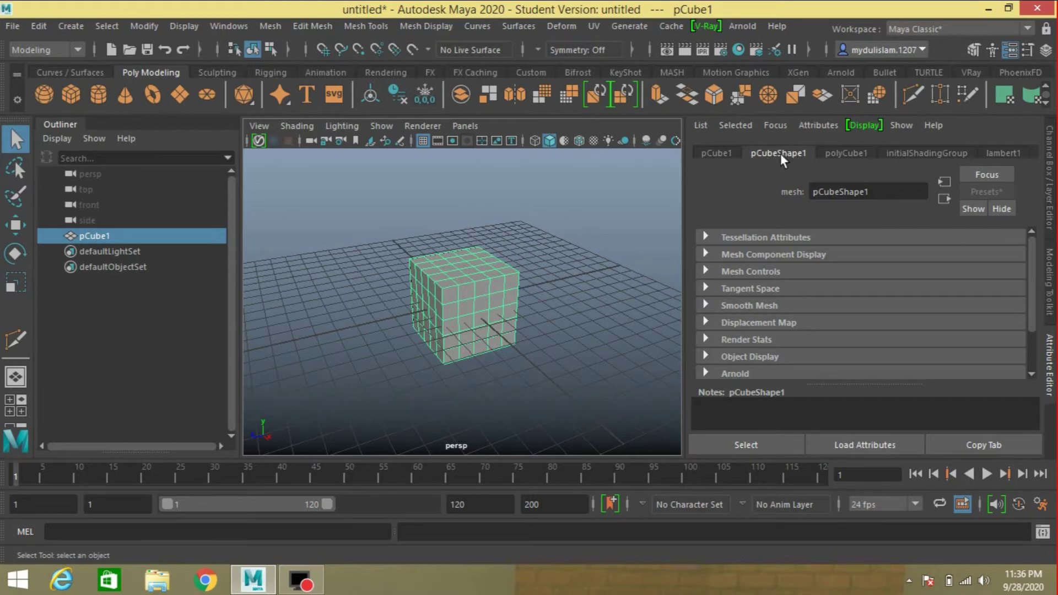
left_click(708, 304)
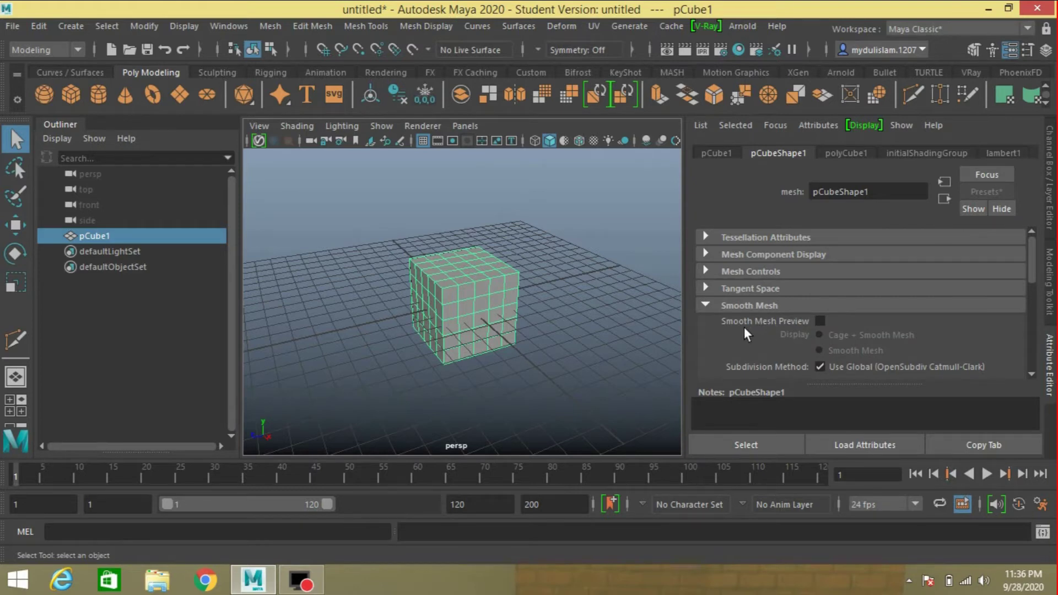
left_click(820, 320)
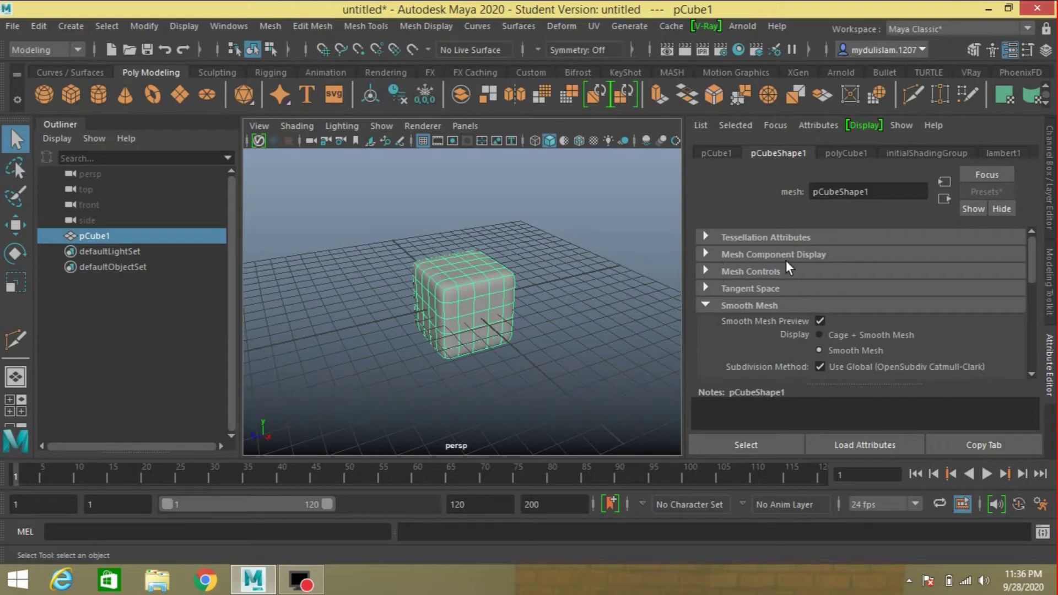
Step: Turn on Display Vertices under Mesh Component Display for the cube
left_click(704, 254)
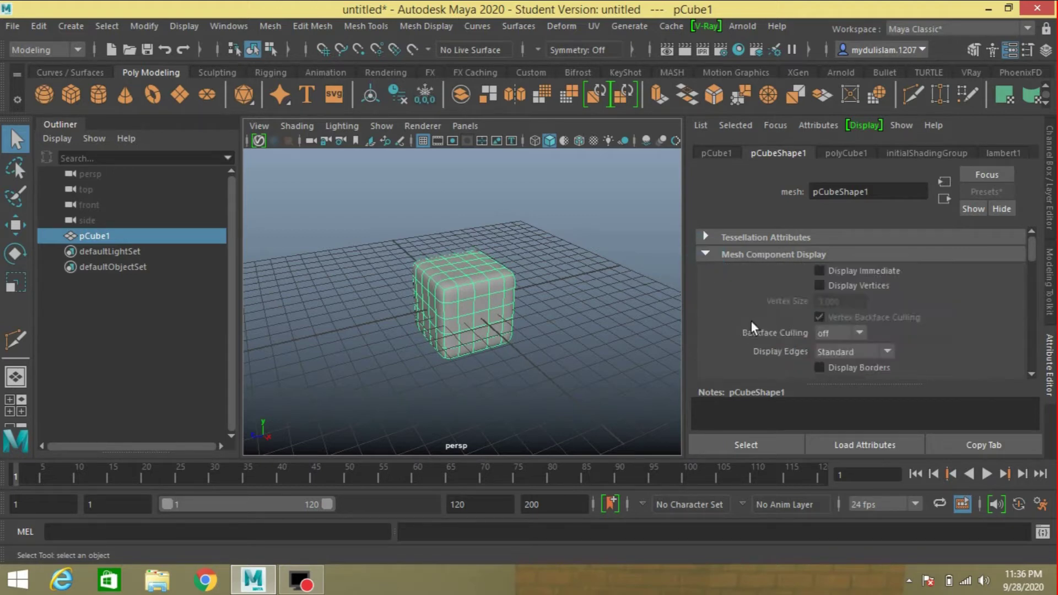
left_click(838, 287)
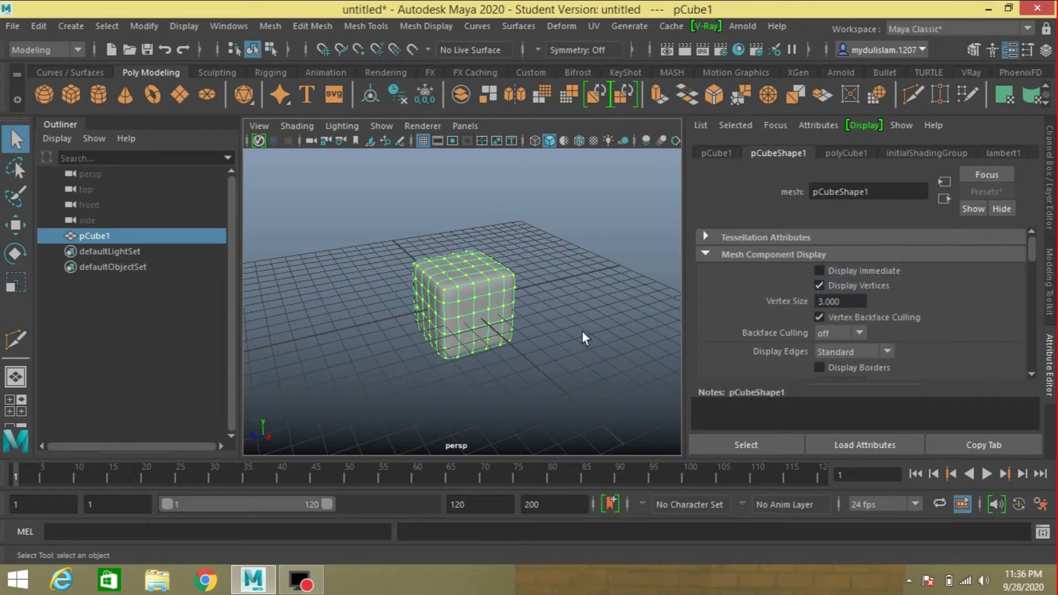
scroll(581, 331, "up", 3)
scroll(580, 331, "down", 1)
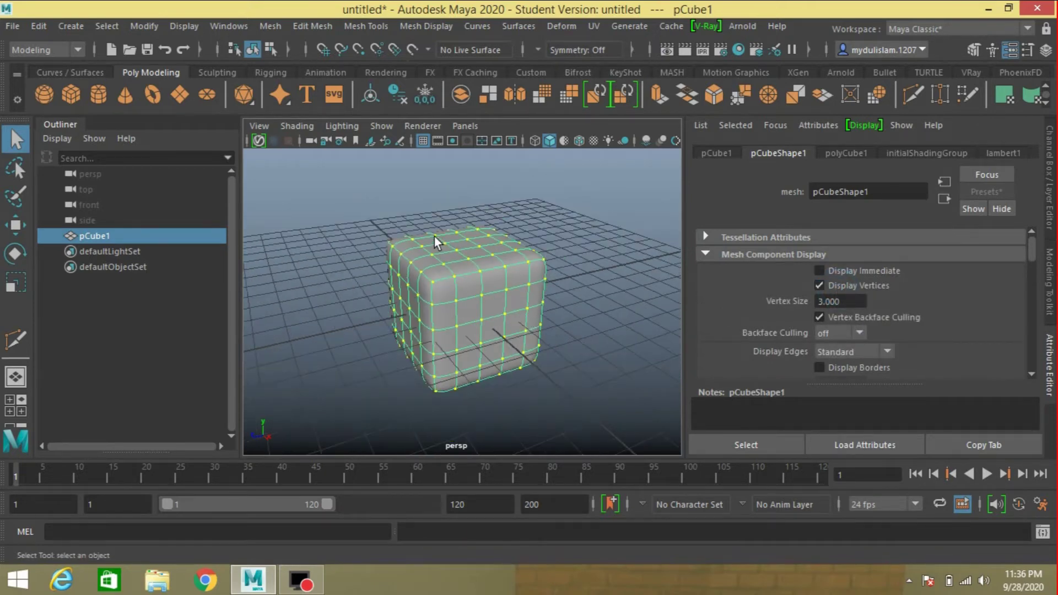
left_click(348, 196)
Step: Add a Delta Mush deformer, deltaMush1, to pCube1 from the Deform menu
left_click(561, 28)
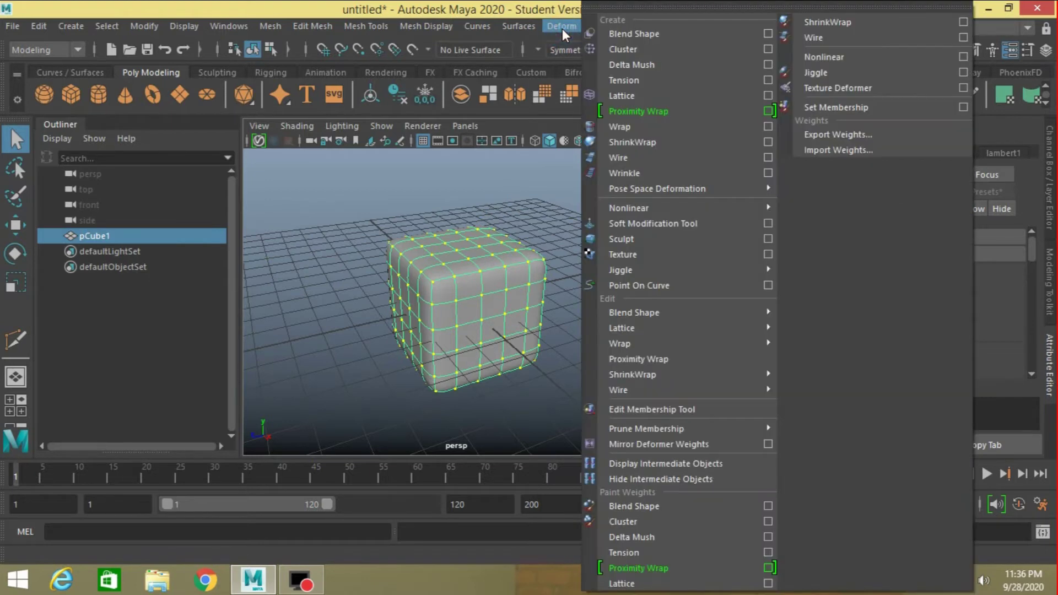
left_click(645, 67)
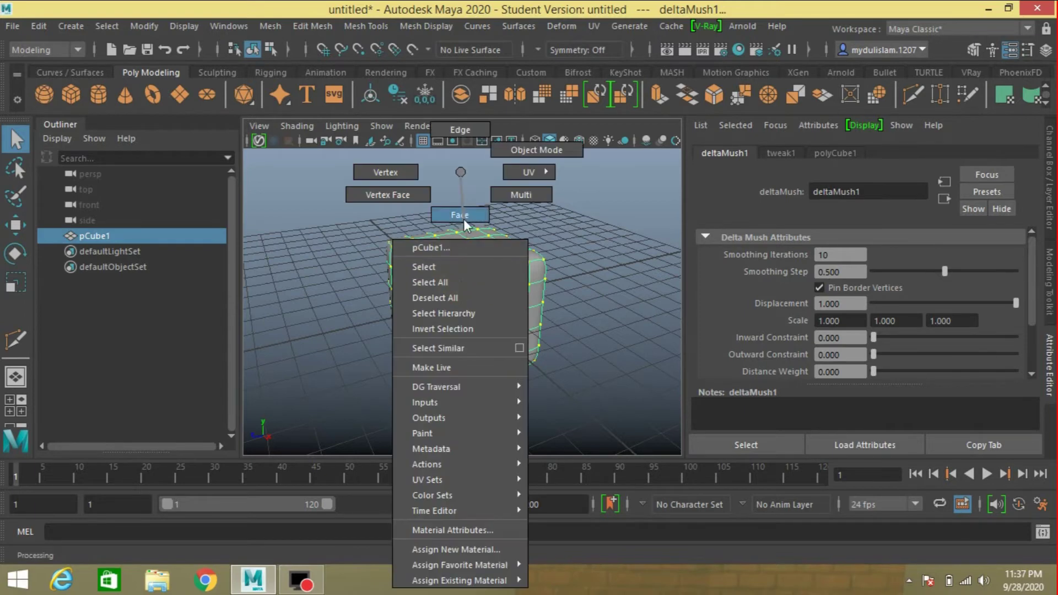
Step: Select a front face, pull it outward and left with the Move tool, then show deltaMush1's attributes
mouse_move(461, 281)
right_mouse_down()
mouse_move(463, 219)
mouse_move(468, 295)
right_mouse_up()
left_click(470, 294)
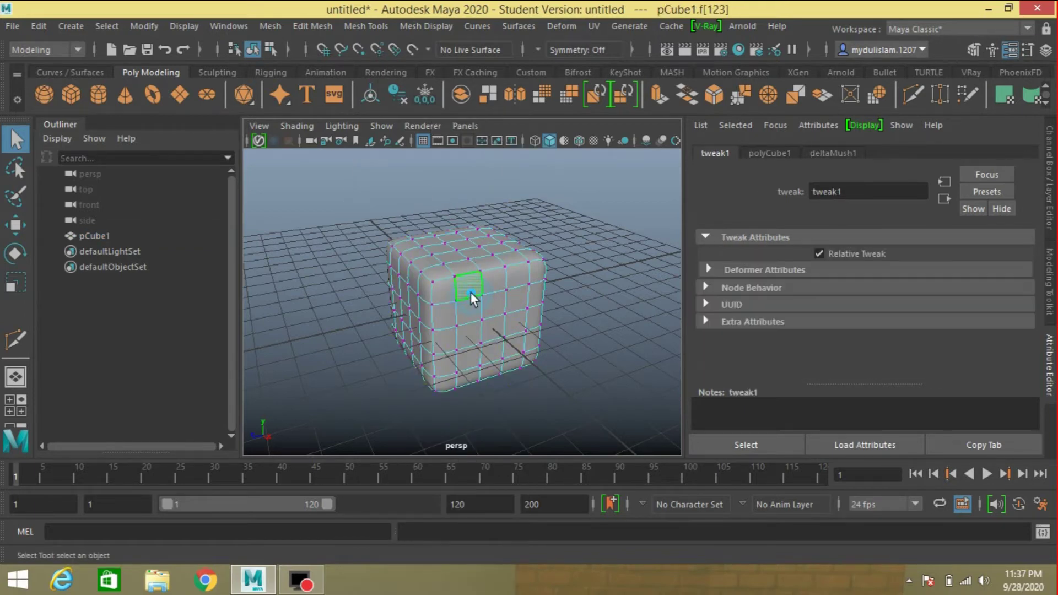
left_click(16, 225)
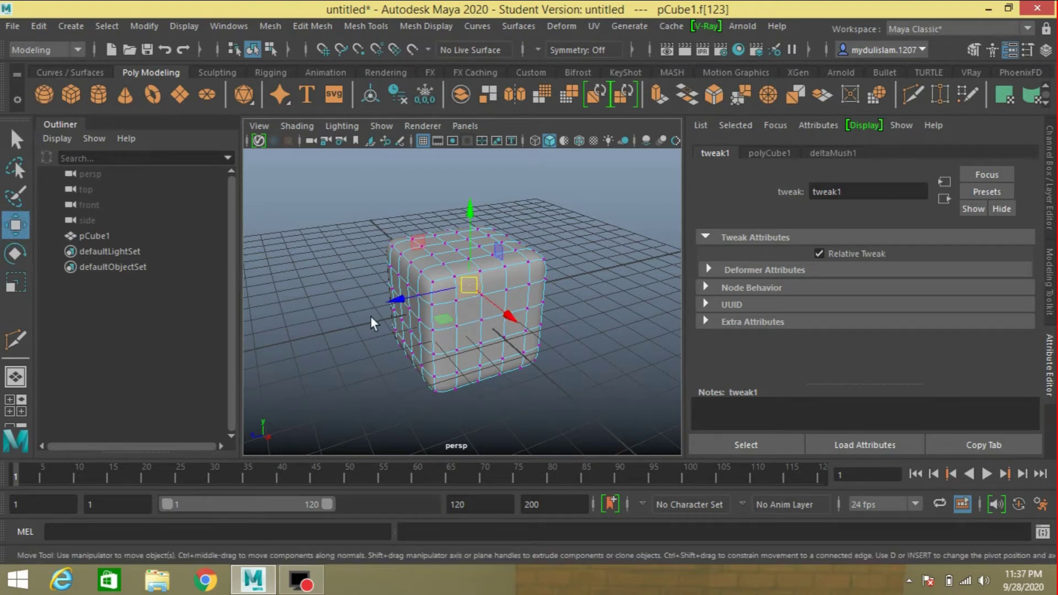
scroll(370, 316, "up", 3)
left_click(523, 313)
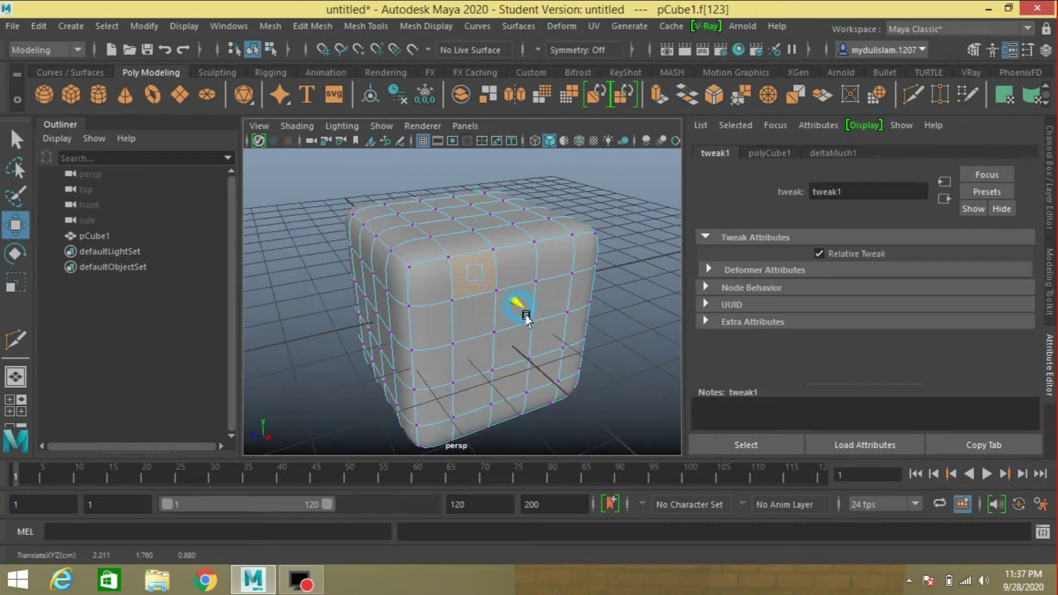
left_click_drag(523, 312, 550, 325)
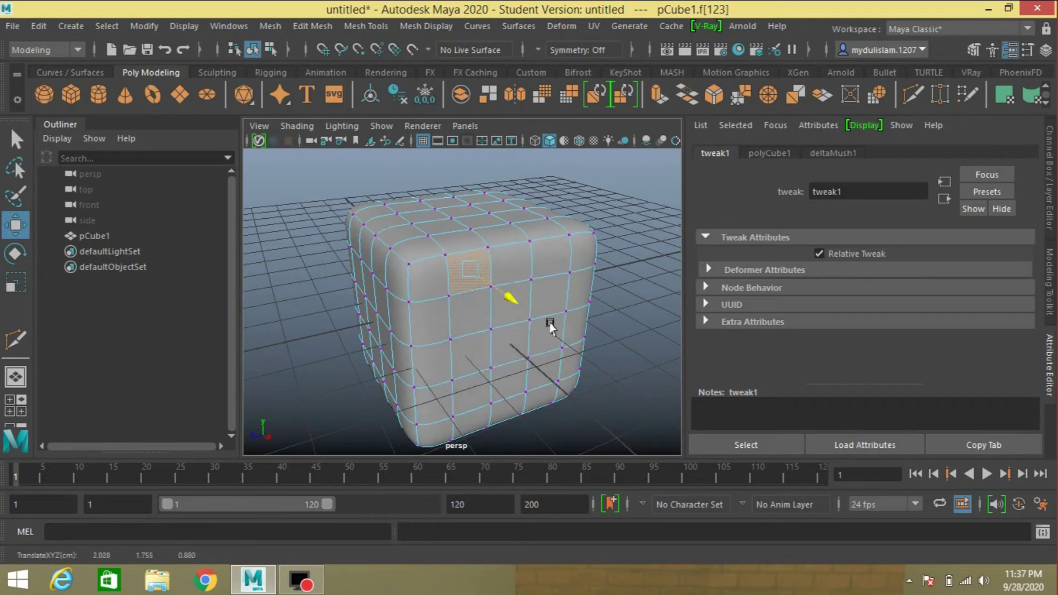
left_click_drag(549, 324, 567, 359)
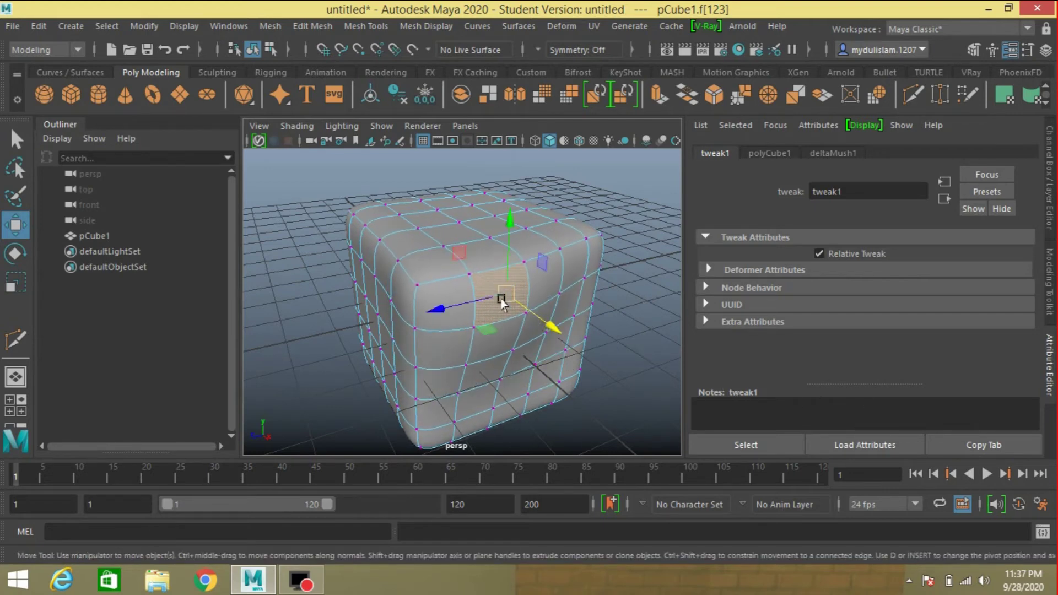
mouse_move(501, 302)
left_mouse_down()
mouse_move(306, 296)
mouse_move(450, 299)
left_mouse_up()
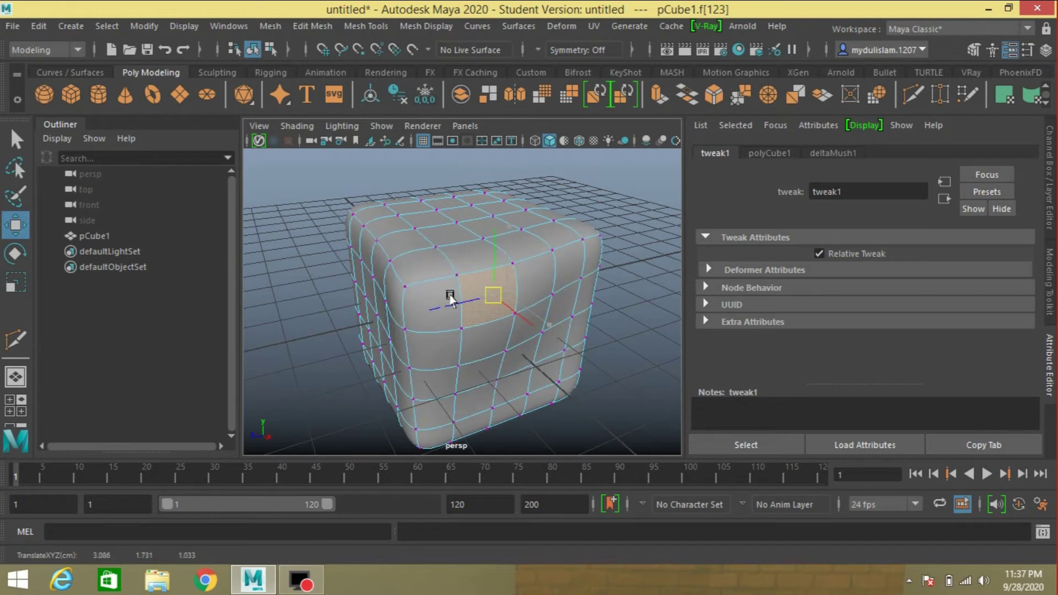
scroll(450, 299, "down", 3)
left_click(818, 154)
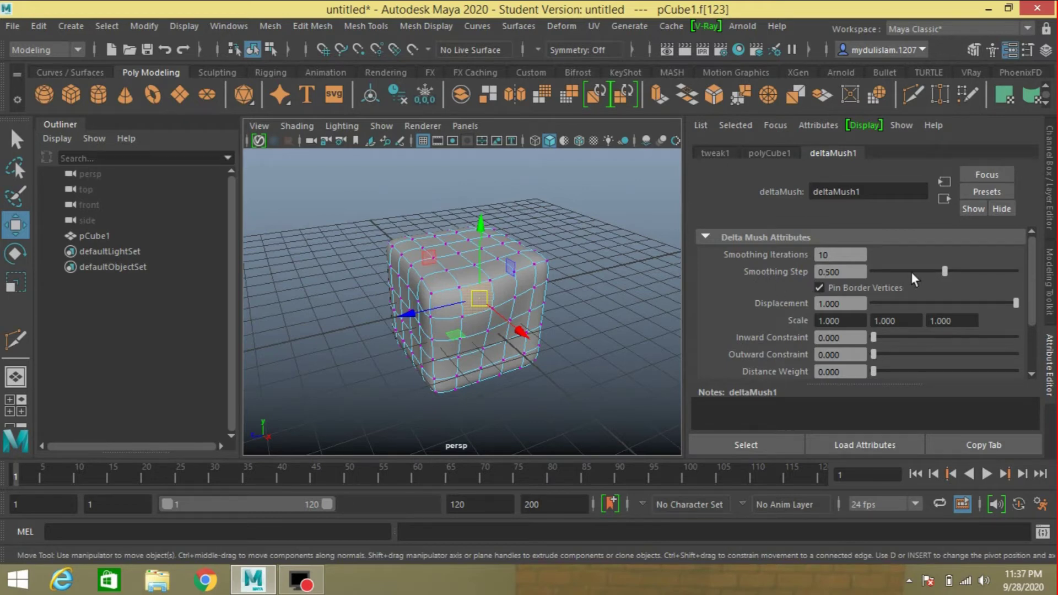
Step: Key Smoothing Step low at frame 1 and raised at frame 43
mouse_move(944, 273)
left_mouse_down()
mouse_move(1002, 281)
mouse_move(872, 276)
mouse_move(1015, 288)
mouse_move(895, 286)
left_mouse_up()
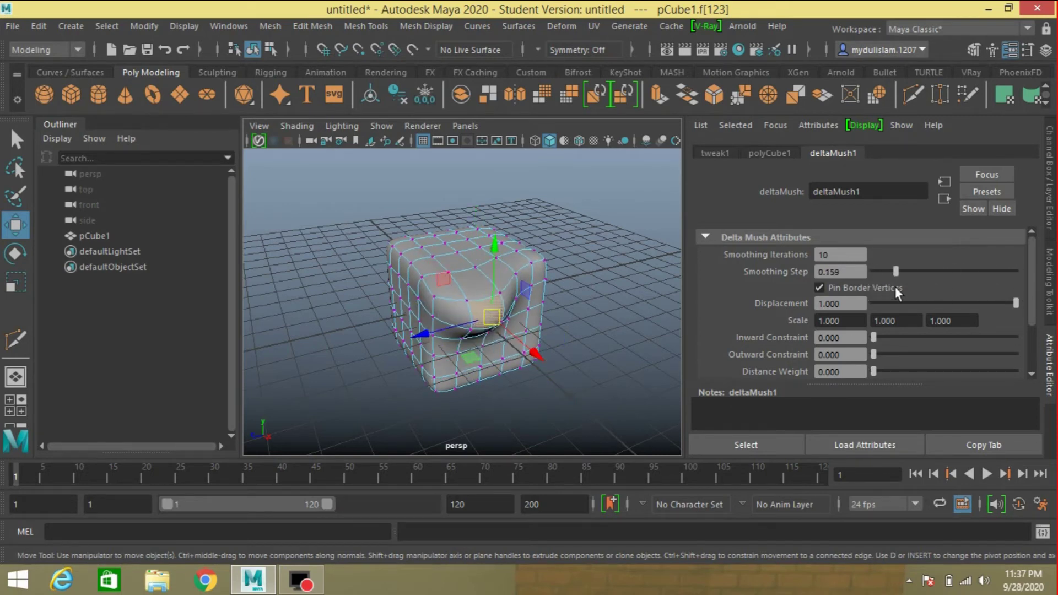
right_click(843, 274)
left_click(863, 293)
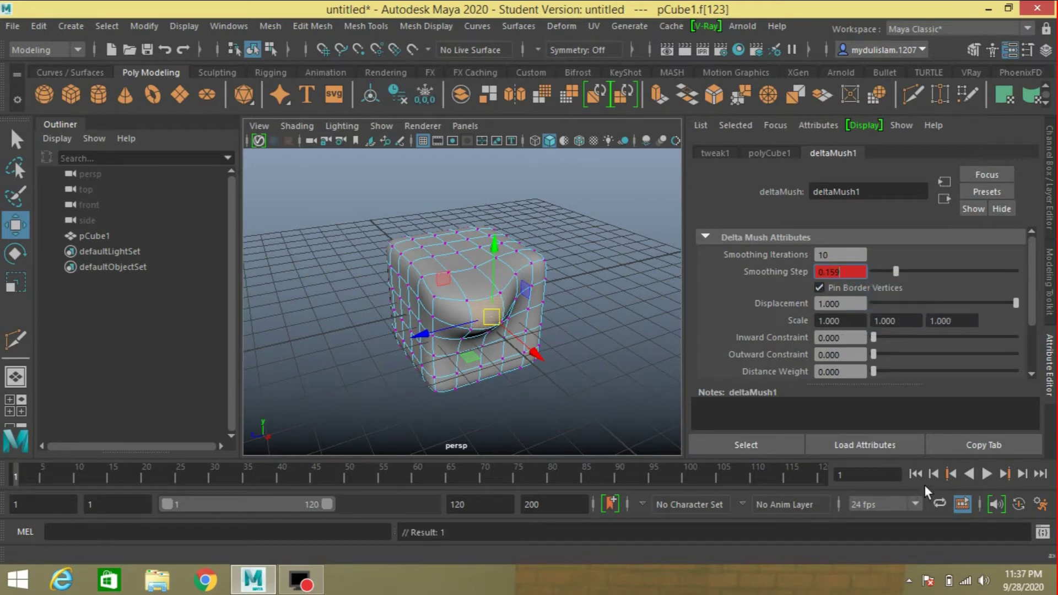
left_click_drag(15, 469, 299, 480)
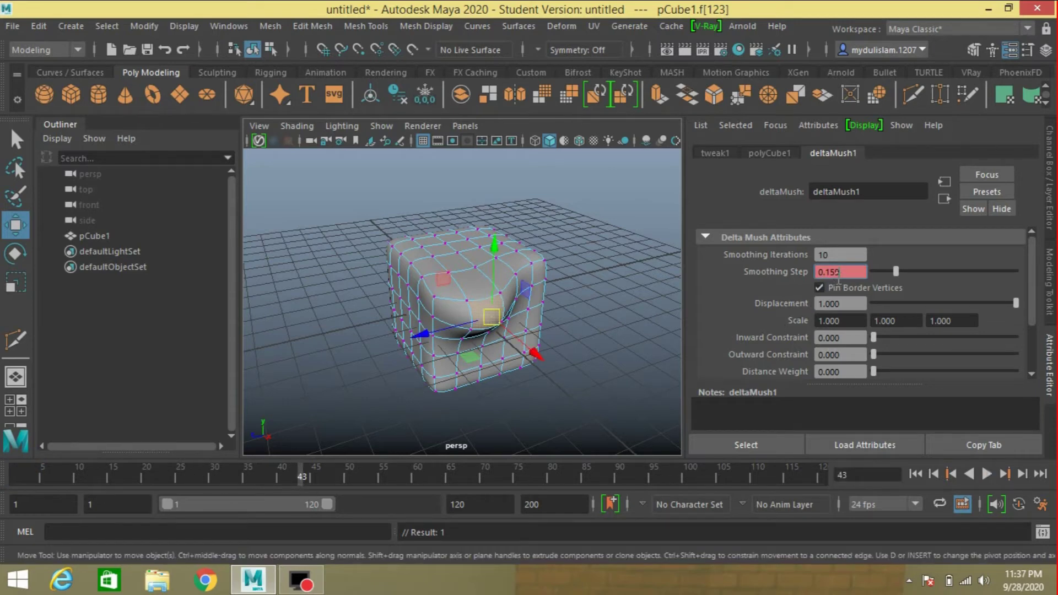
left_click_drag(896, 270, 947, 285)
right_click(864, 275)
left_click(875, 295)
Step: Play back, shorten the range to frames 1–53, then break the Smoothing Step connection leaving 0.522
left_click_drag(300, 477, 8, 484)
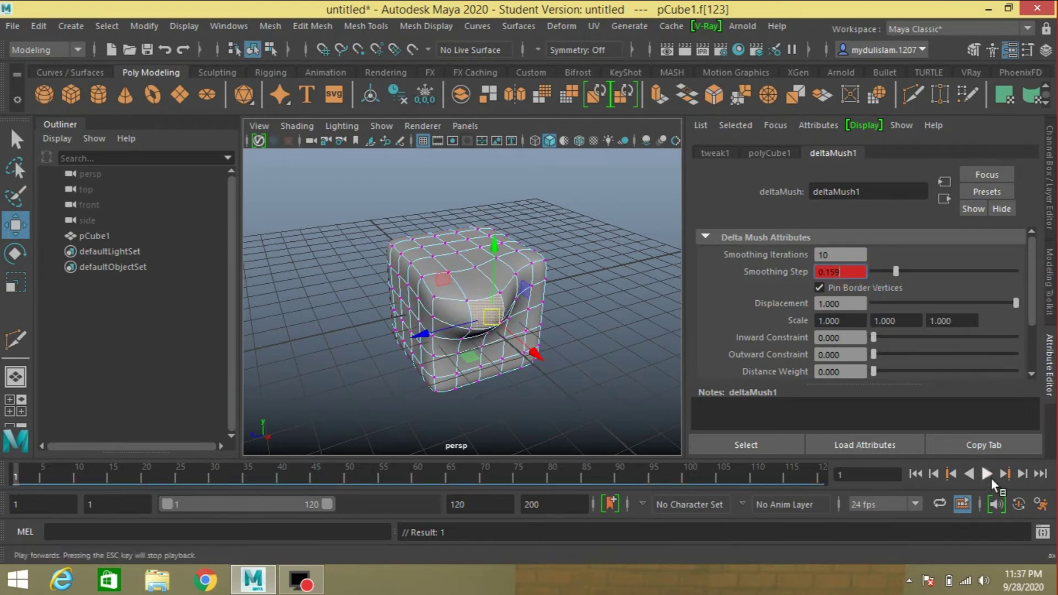
left_click(988, 473)
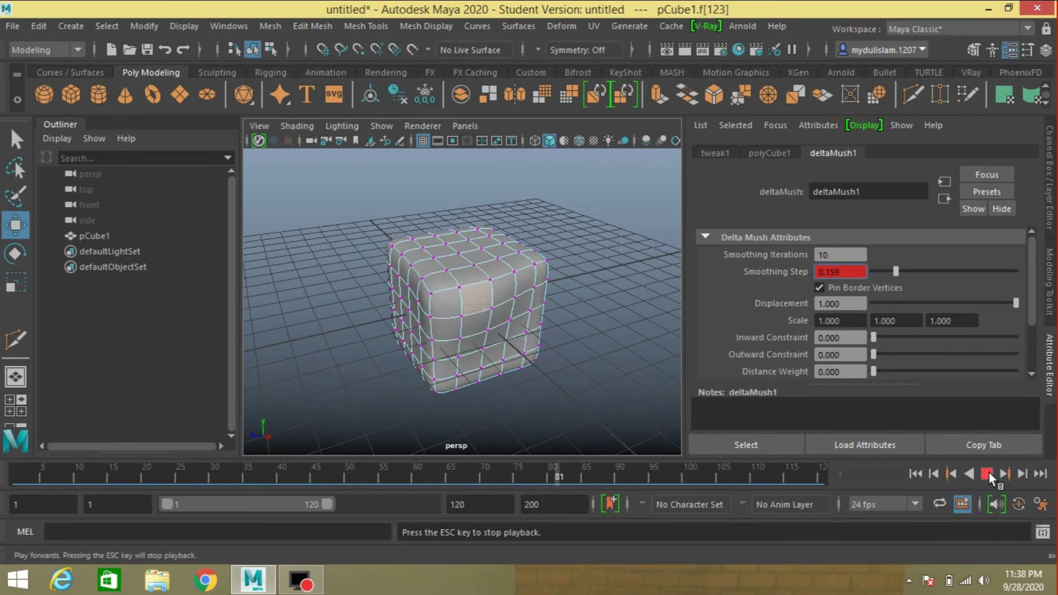
left_click(988, 472)
left_click_drag(332, 508, 239, 505)
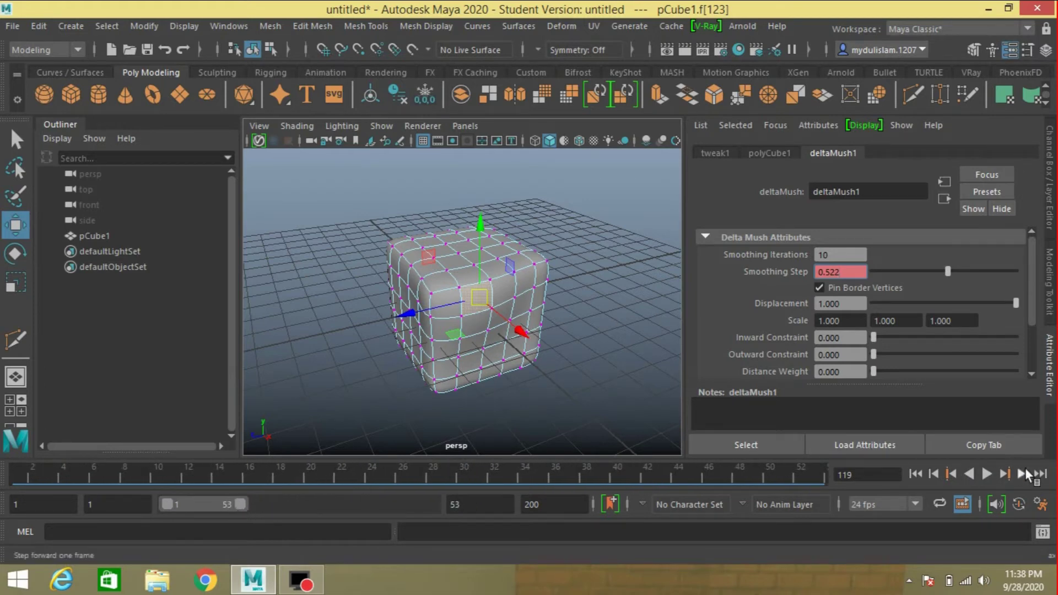
left_click(986, 473)
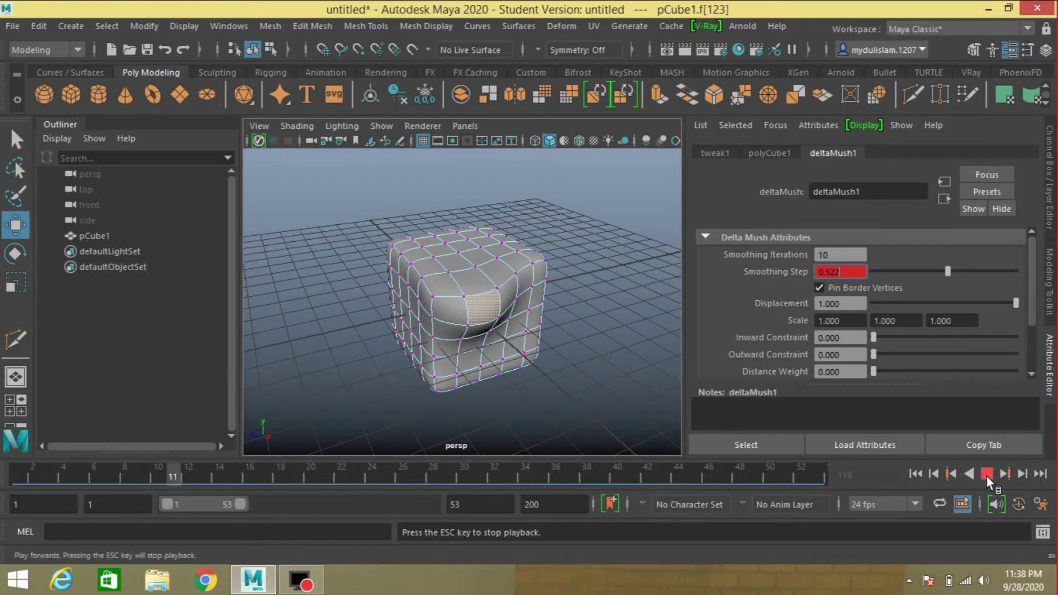
left_click(985, 475)
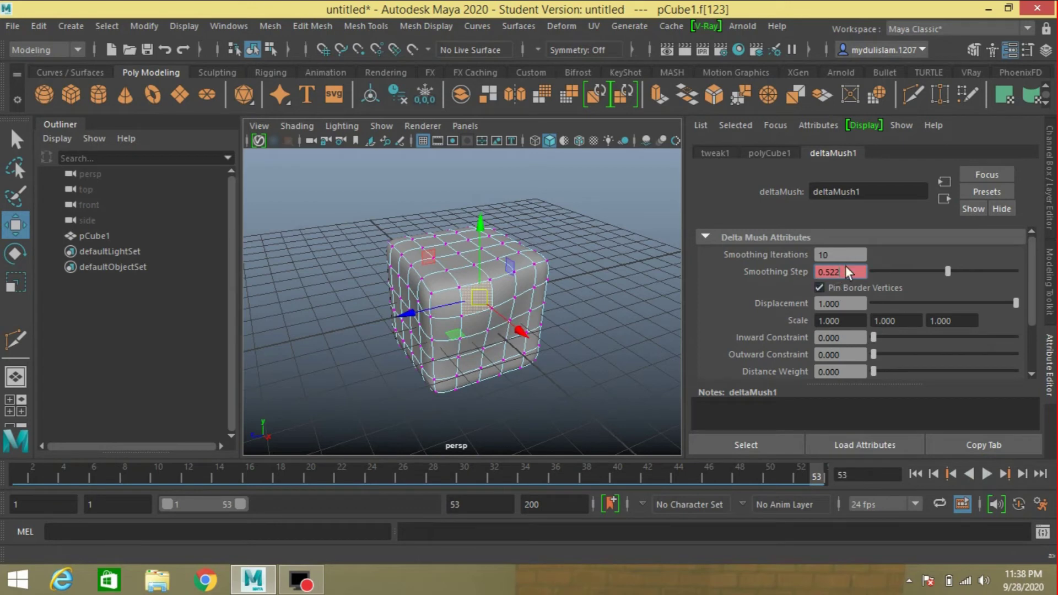
right_click(846, 271)
left_click(882, 326)
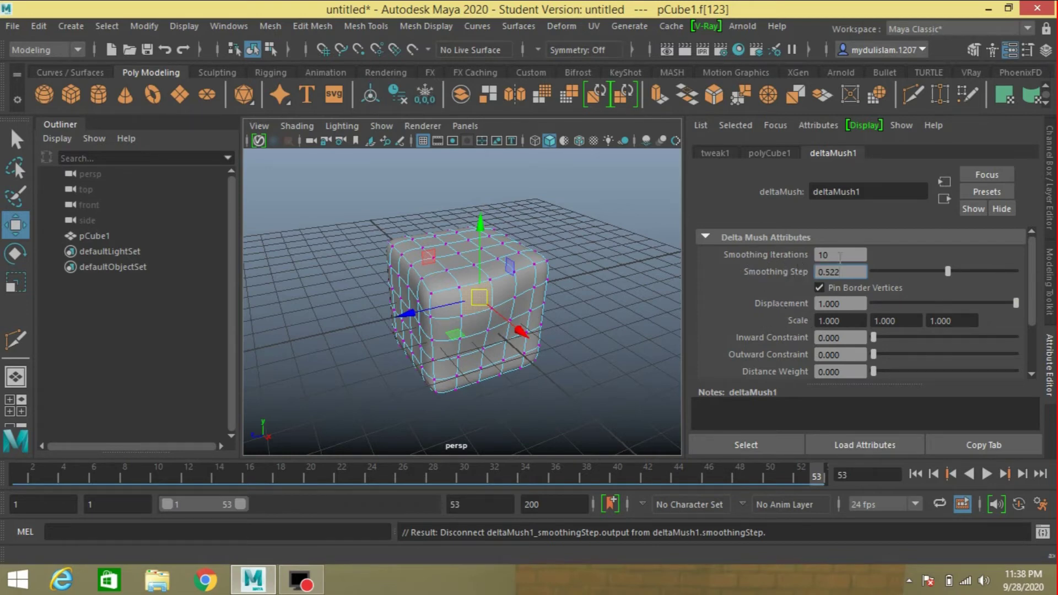
left_click_drag(838, 255, 808, 251)
type("2")
key("Return")
left_click_drag(835, 255, 804, 258)
key("Return")
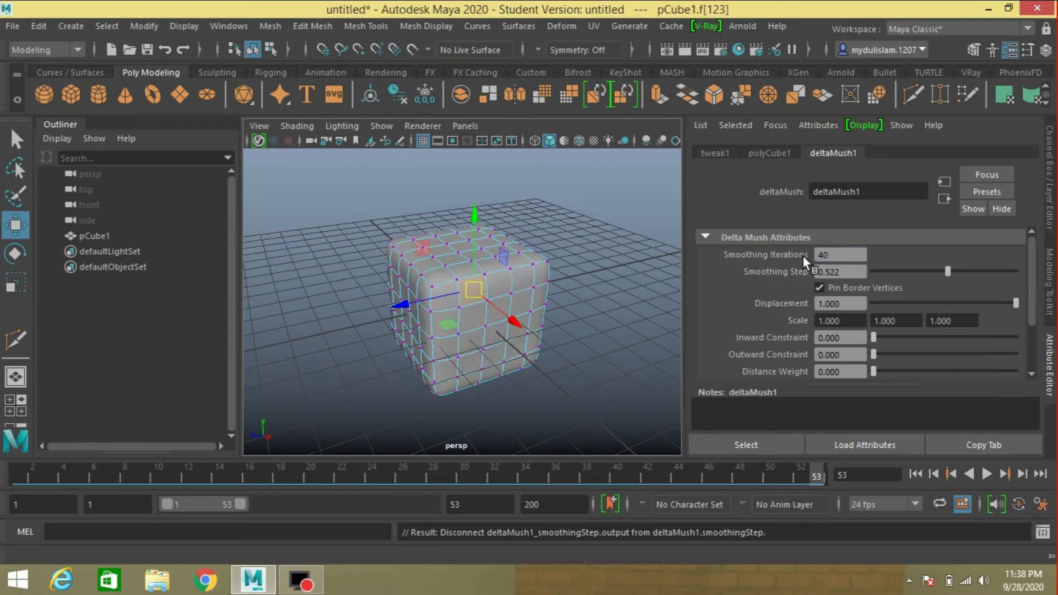
left_click(838, 257)
left_click_drag(839, 256, 802, 260)
type("10")
key("Return")
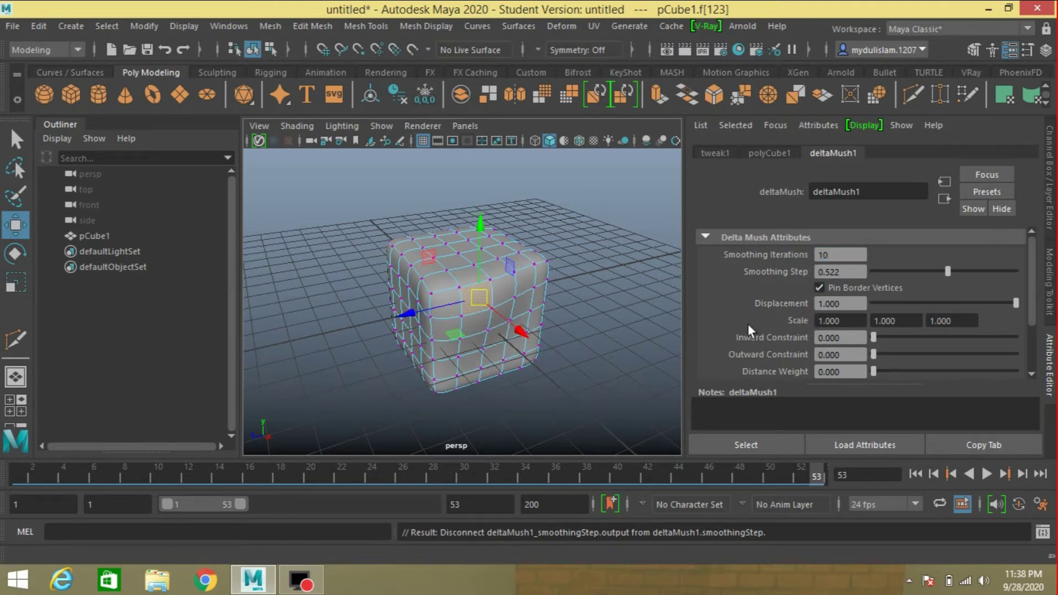
mouse_move(1013, 303)
left_mouse_down()
mouse_move(877, 310)
mouse_move(1014, 300)
left_mouse_up()
Step: Set the Delta Mush Scale Y to 5, then 10, then settle on 3
left_click(894, 316)
type("5")
key("Return")
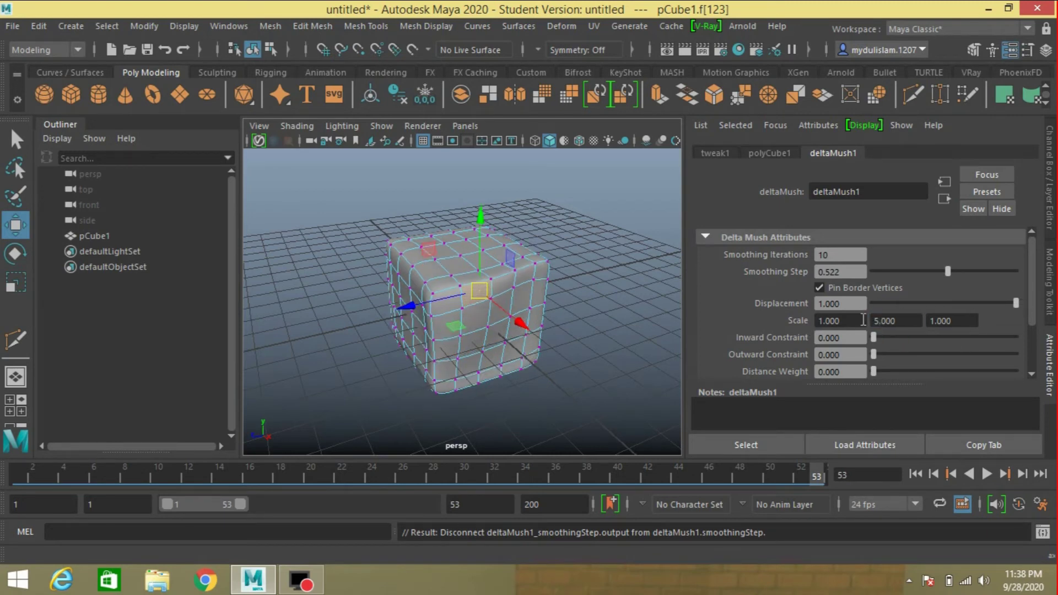
left_click(901, 321)
type("10")
key("Return")
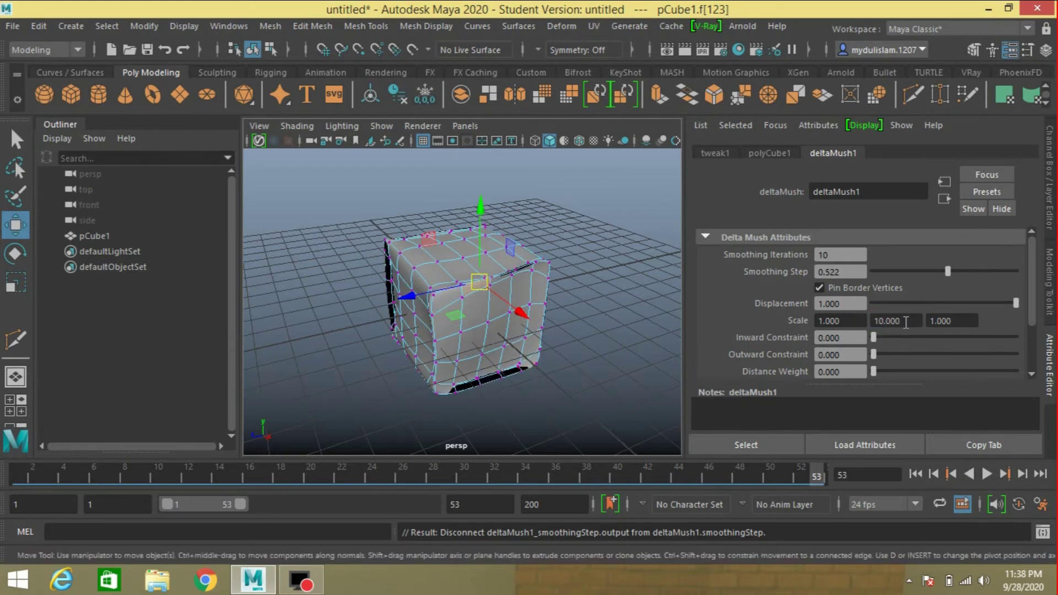
left_click(904, 321)
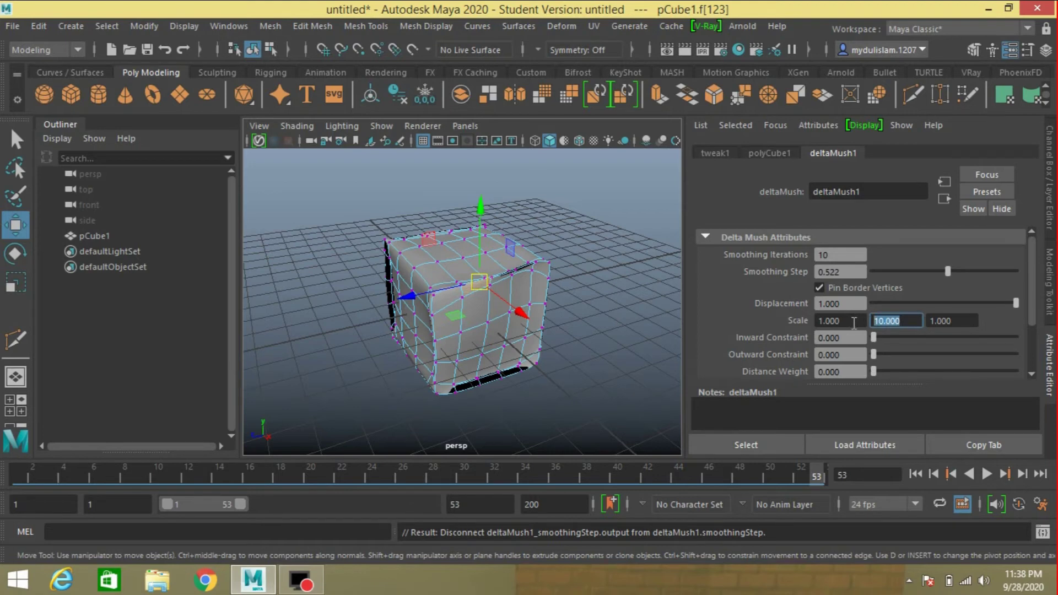
type("3")
key("Return")
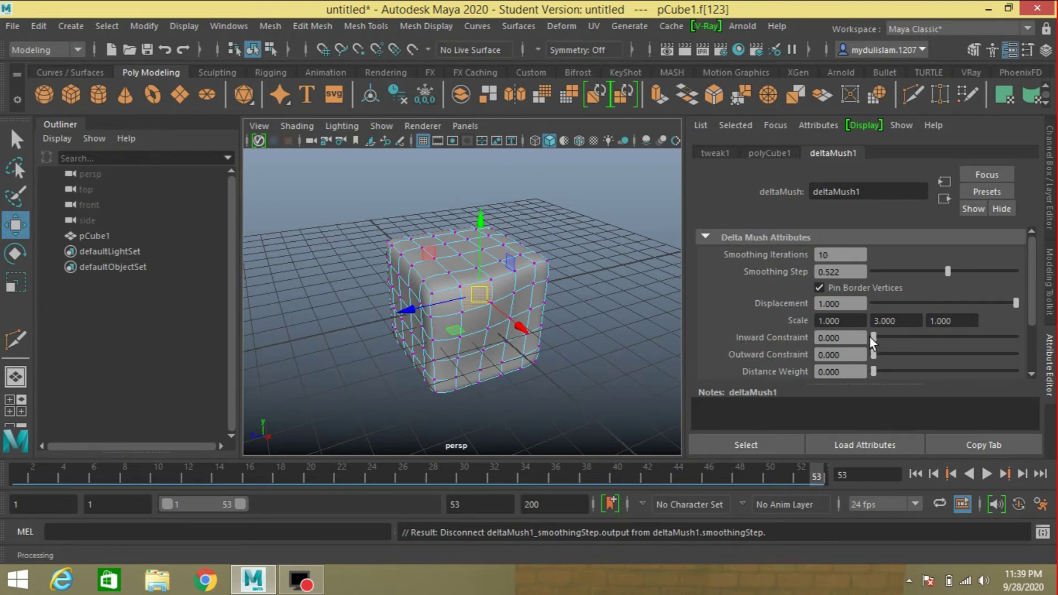
Step: Key Inward Constraint at 0.104 on frame 1
mouse_move(873, 336)
left_mouse_down()
mouse_move(978, 338)
mouse_move(914, 356)
left_mouse_up()
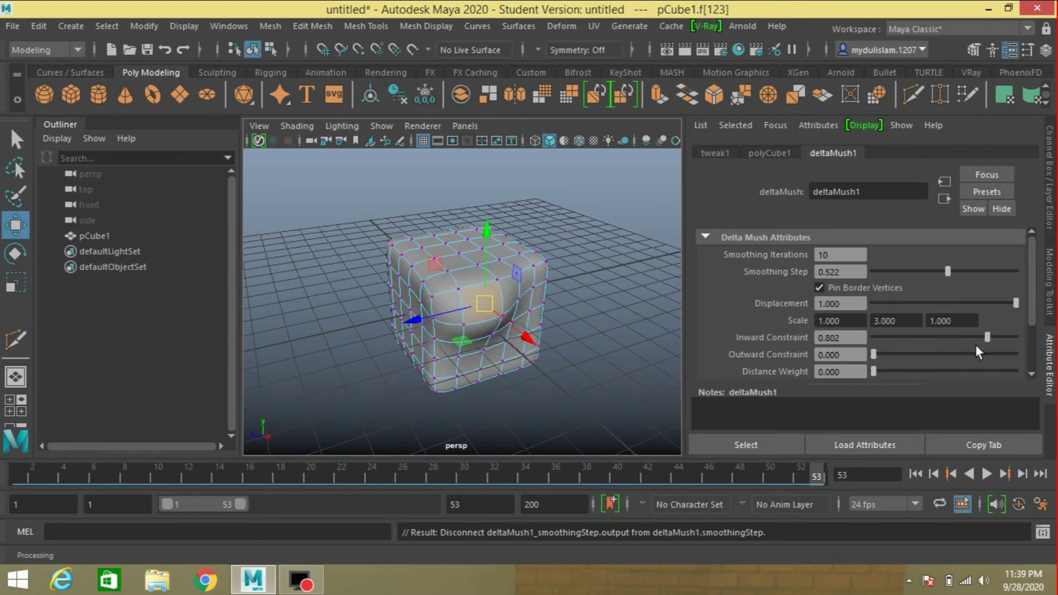
mouse_move(913, 355)
left_mouse_down()
mouse_move(844, 351)
mouse_move(977, 344)
mouse_move(918, 342)
left_mouse_up()
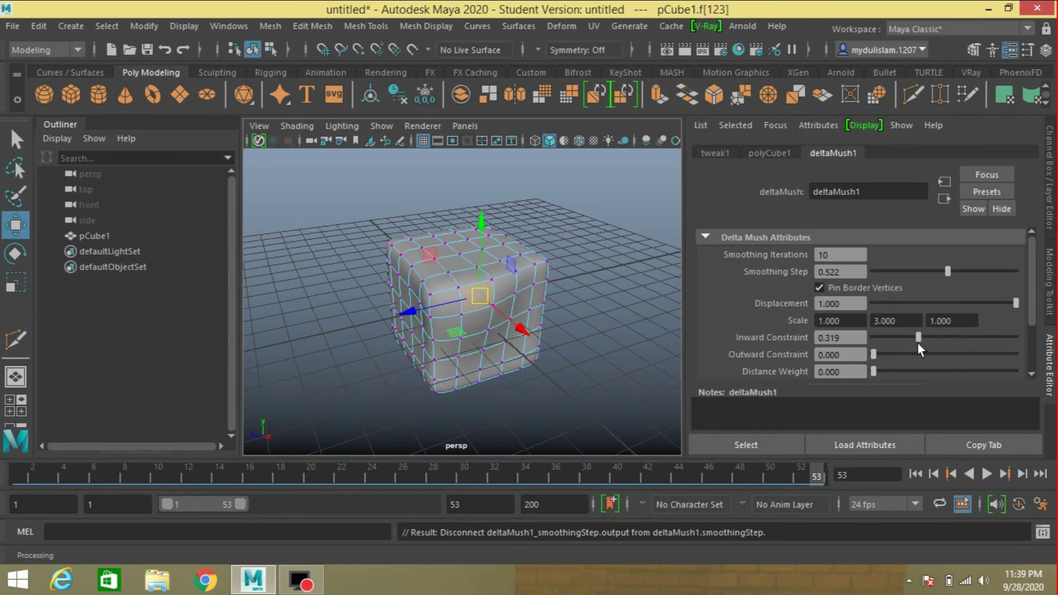
left_click(915, 470)
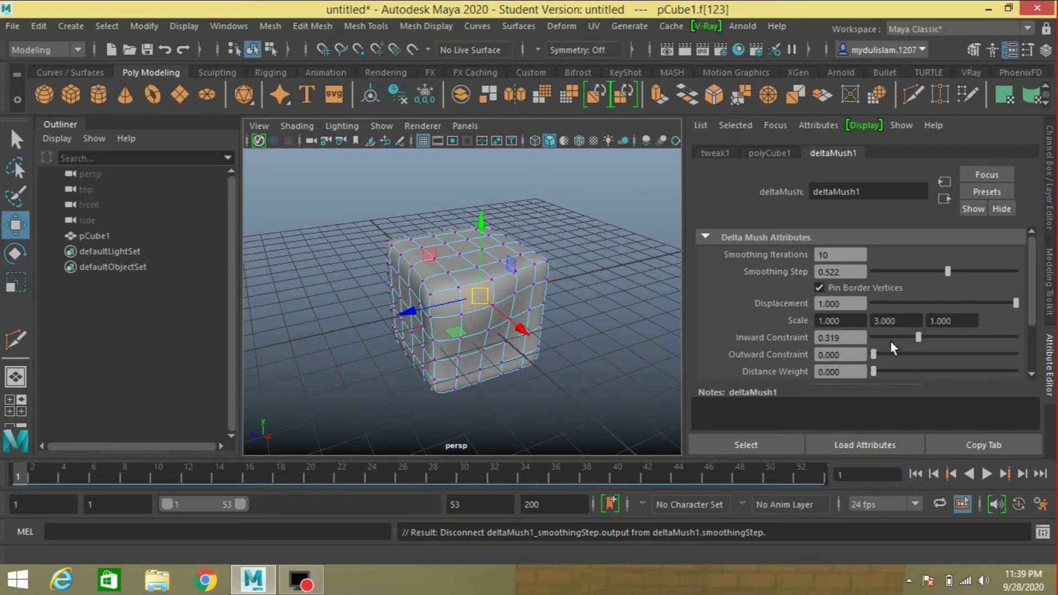
left_click_drag(917, 339, 888, 342)
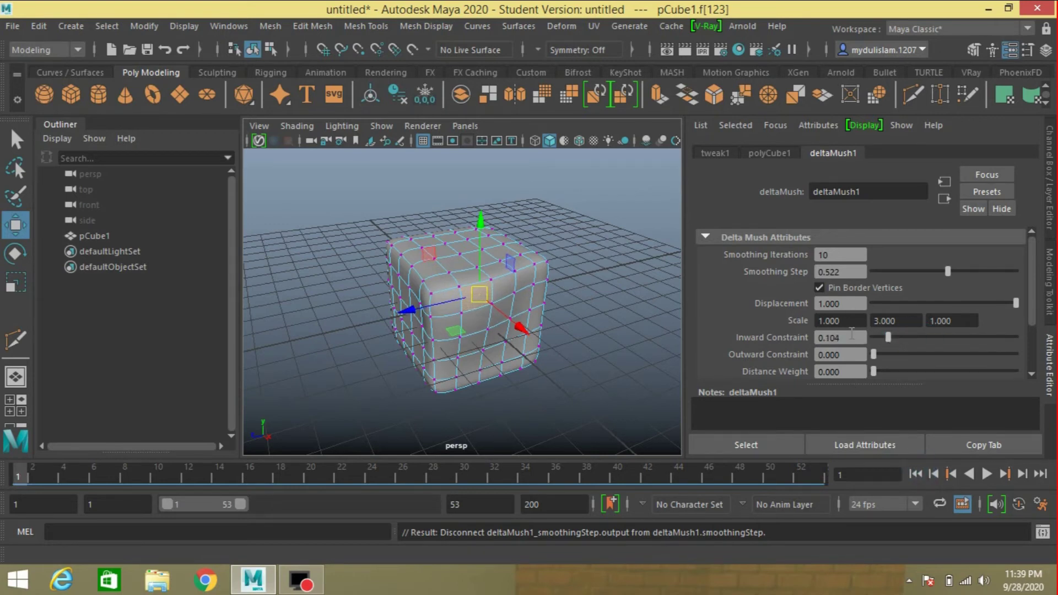
right_click(849, 335)
left_click(869, 360)
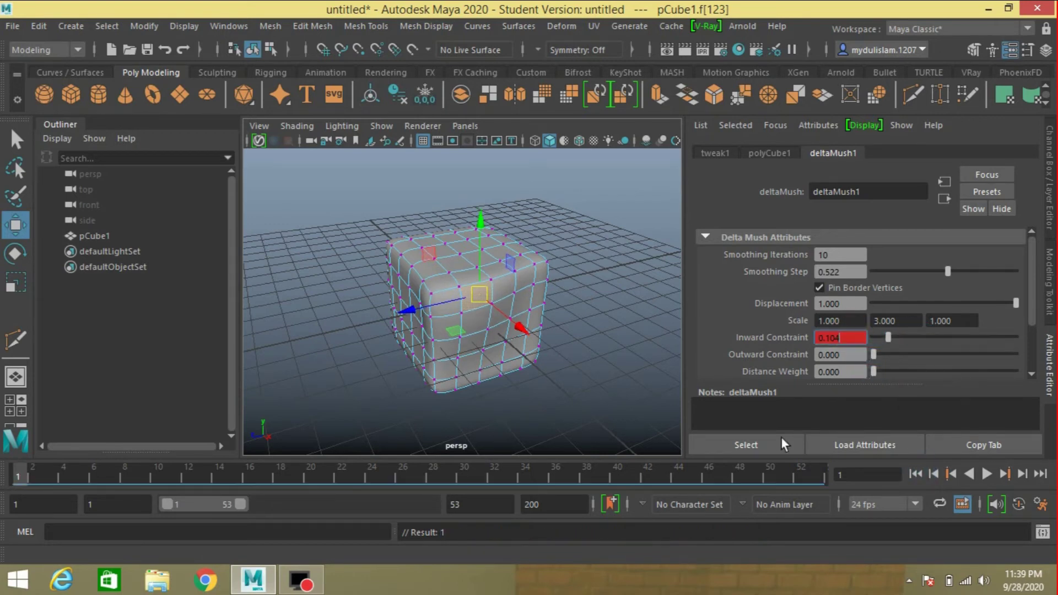
Step: Advance to frame 44 and key Inward Constraint at 1.000
left_click(986, 473)
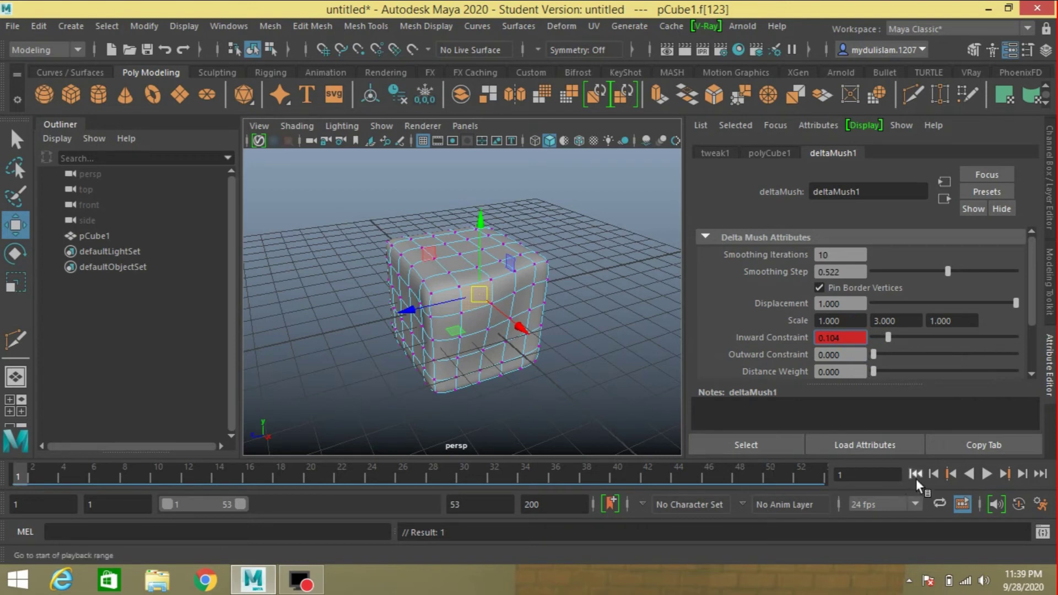
left_click(677, 472)
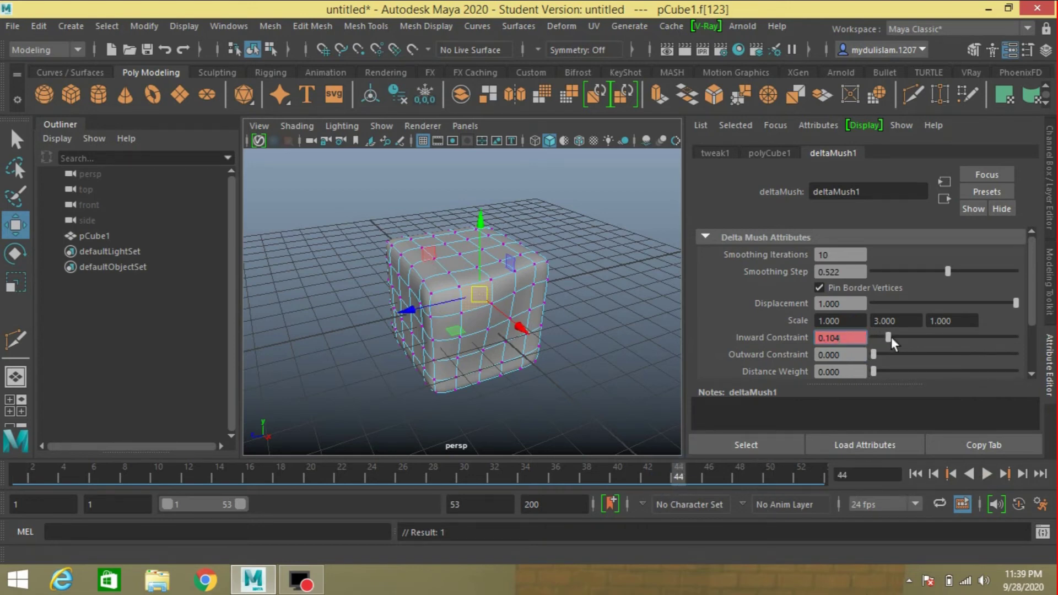
left_click_drag(891, 337, 1029, 346)
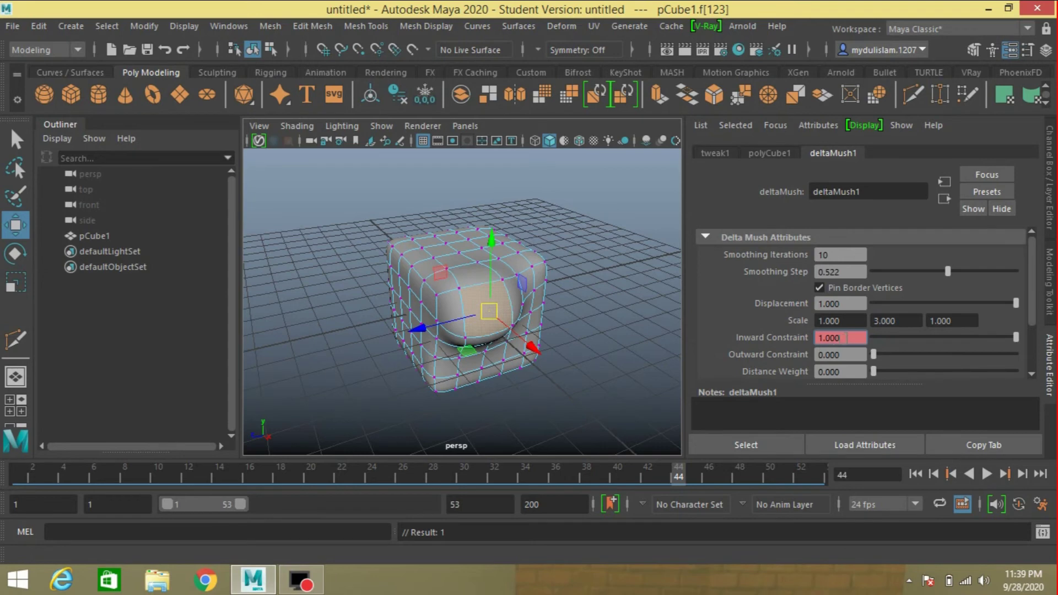
right_click(848, 337)
left_click(856, 357)
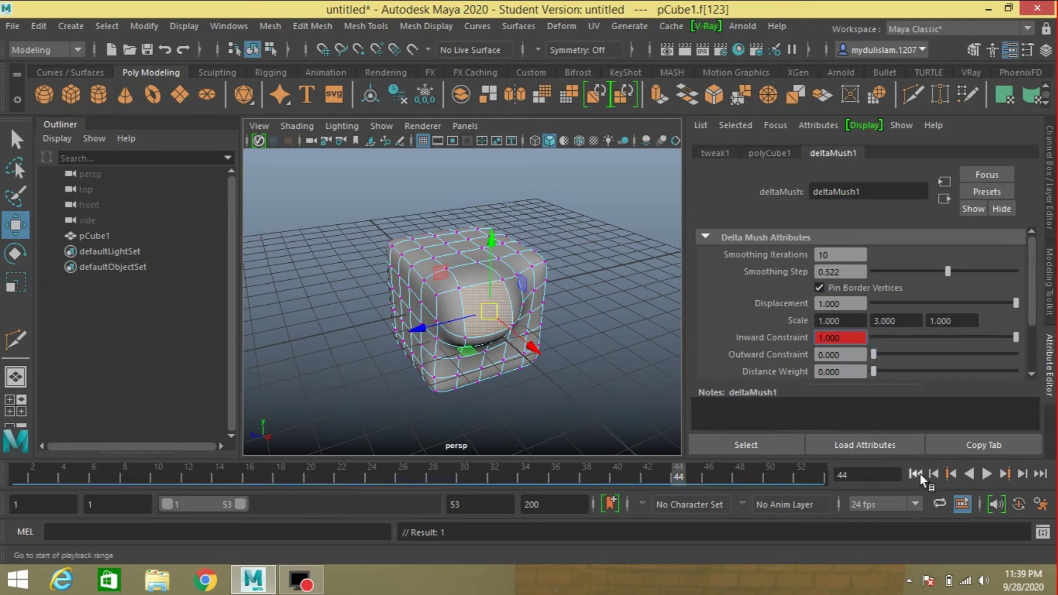
Step: Play the keyed animation, then break the connection so Inward Constraint holds at 0.126
left_click(916, 473)
left_click(984, 475)
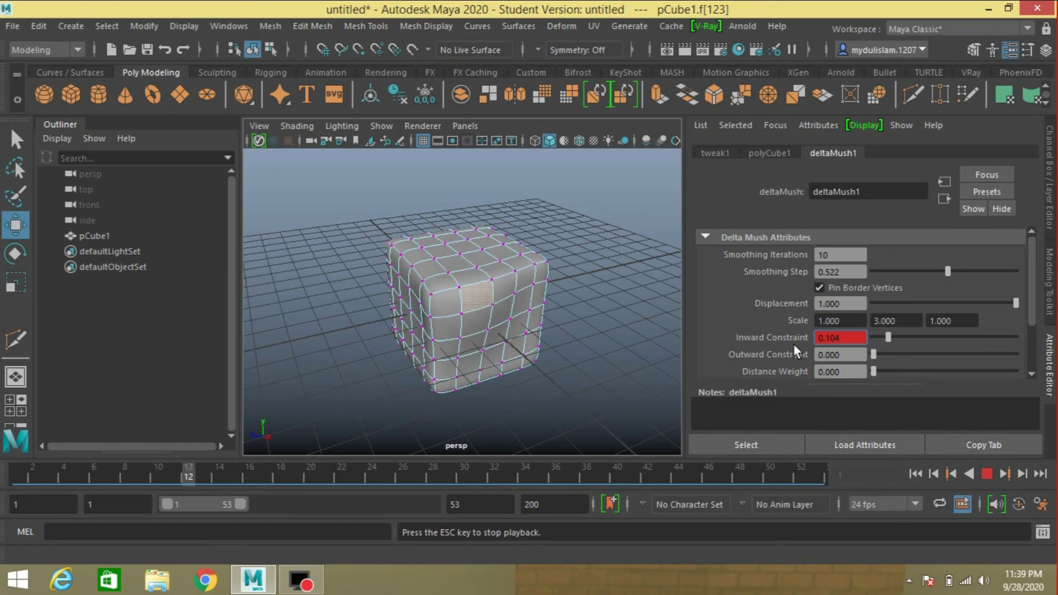
left_click(987, 474)
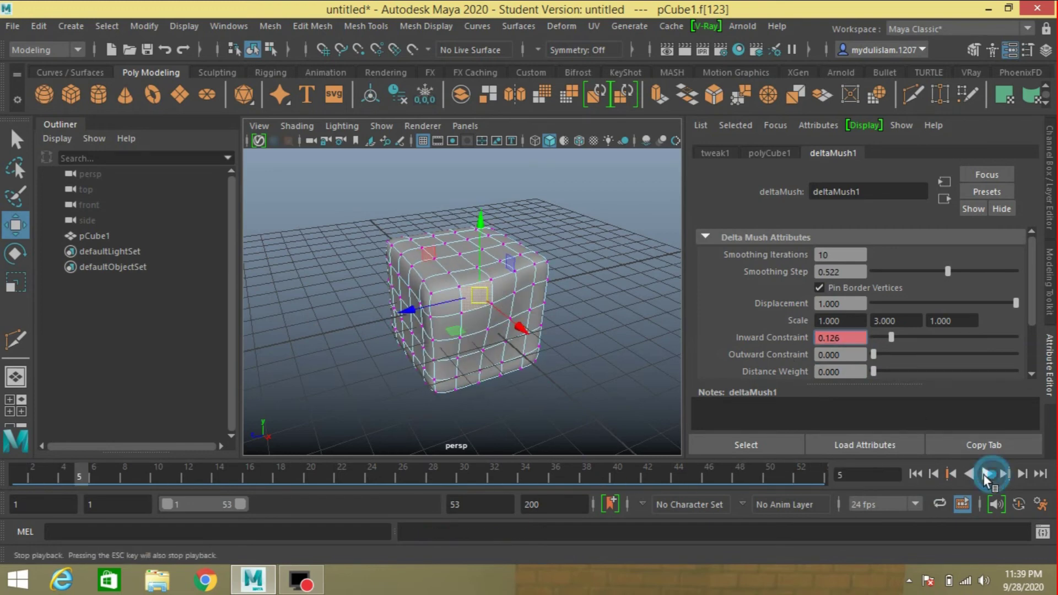
right_click(844, 337)
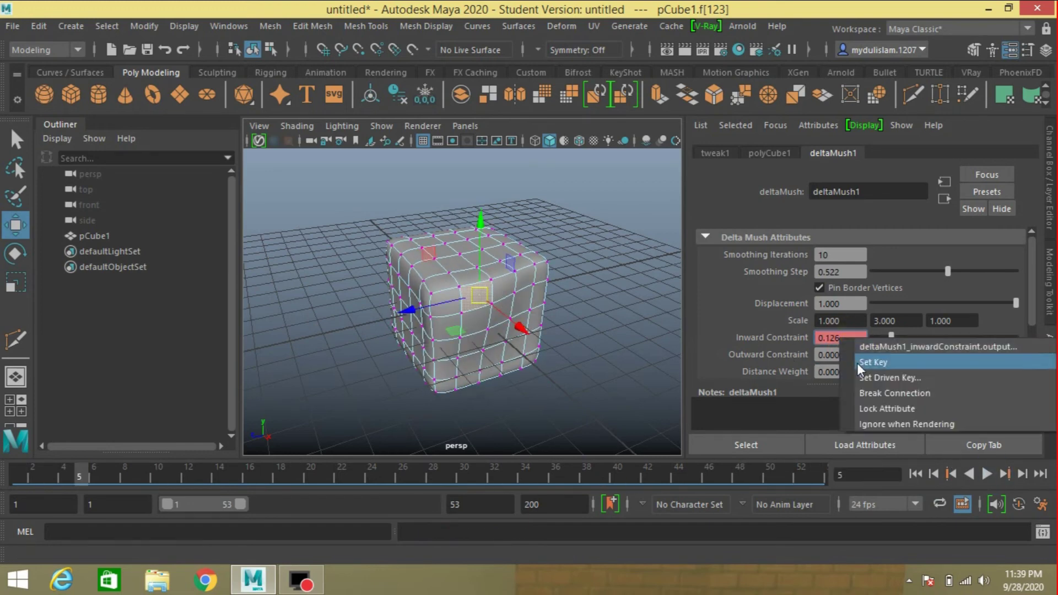
left_click(873, 391)
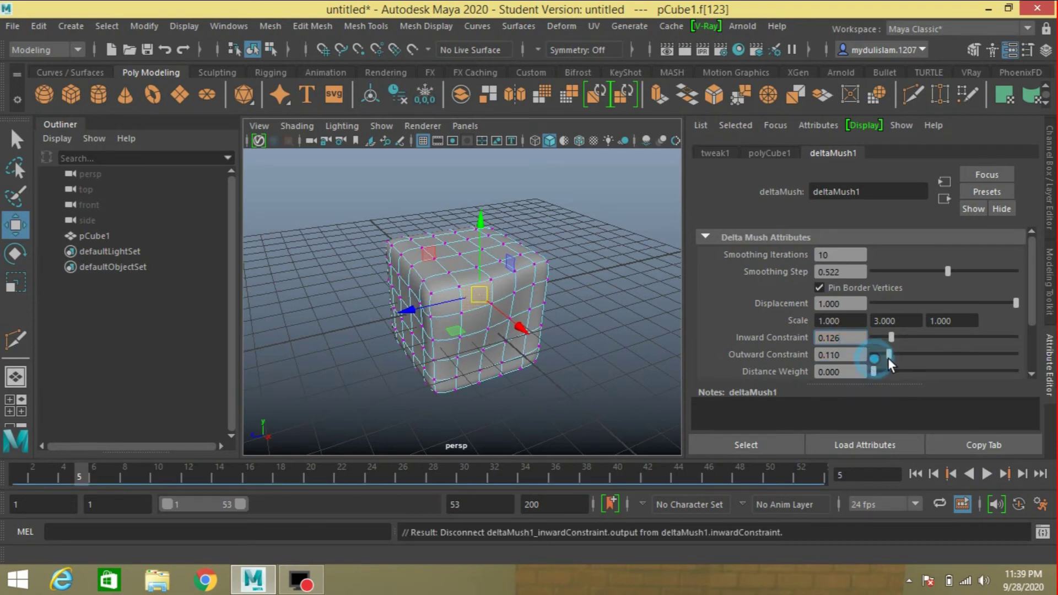
Step: Adjust Outward Constraint, then lower the deformer Envelope to 0.363
mouse_move(872, 358)
left_mouse_down()
mouse_move(1012, 367)
mouse_move(847, 358)
mouse_move(1017, 369)
left_mouse_up()
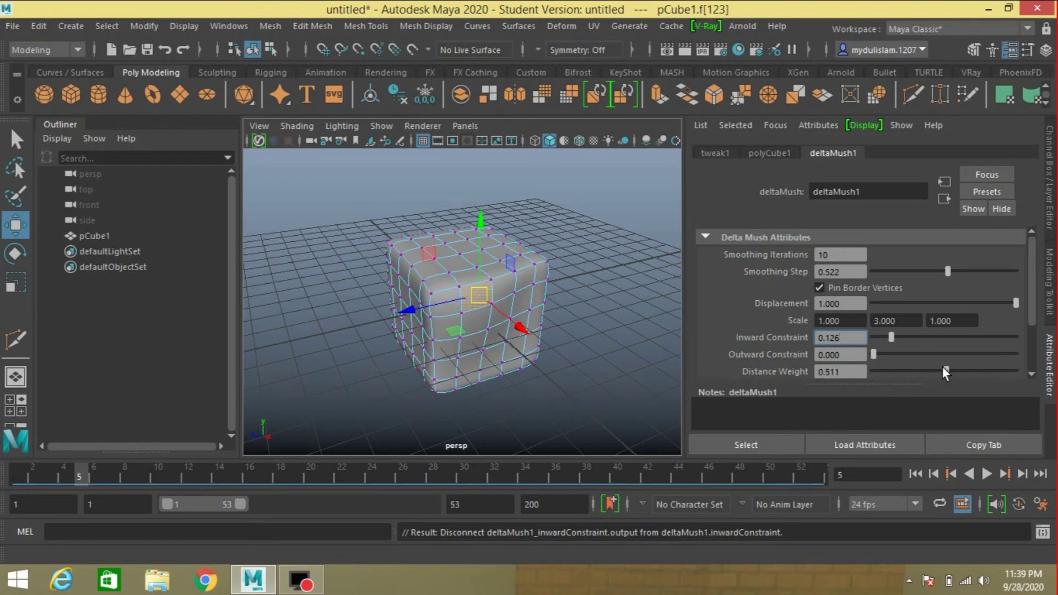
left_click_drag(942, 367, 872, 369)
scroll(768, 347, "down", 2)
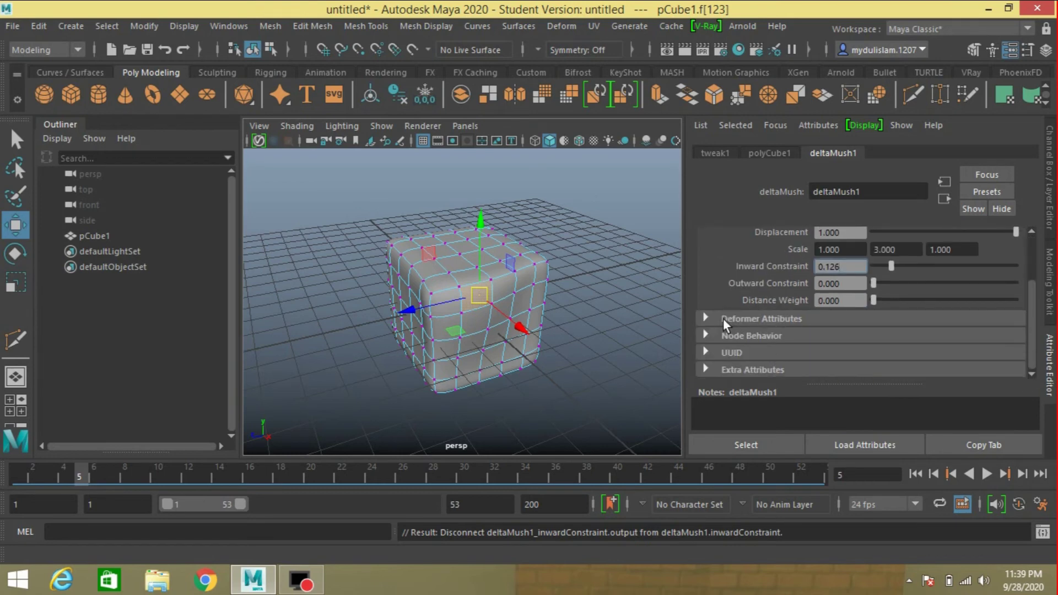
left_click(705, 318)
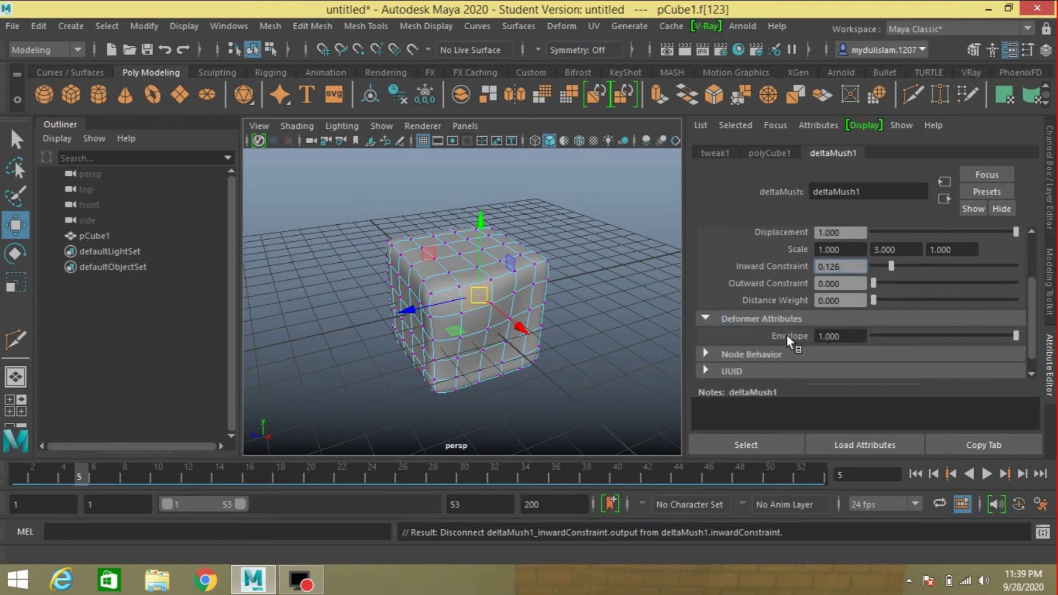
mouse_move(1009, 337)
left_mouse_down()
mouse_move(824, 337)
mouse_move(978, 342)
mouse_move(912, 341)
mouse_move(923, 340)
left_mouse_up()
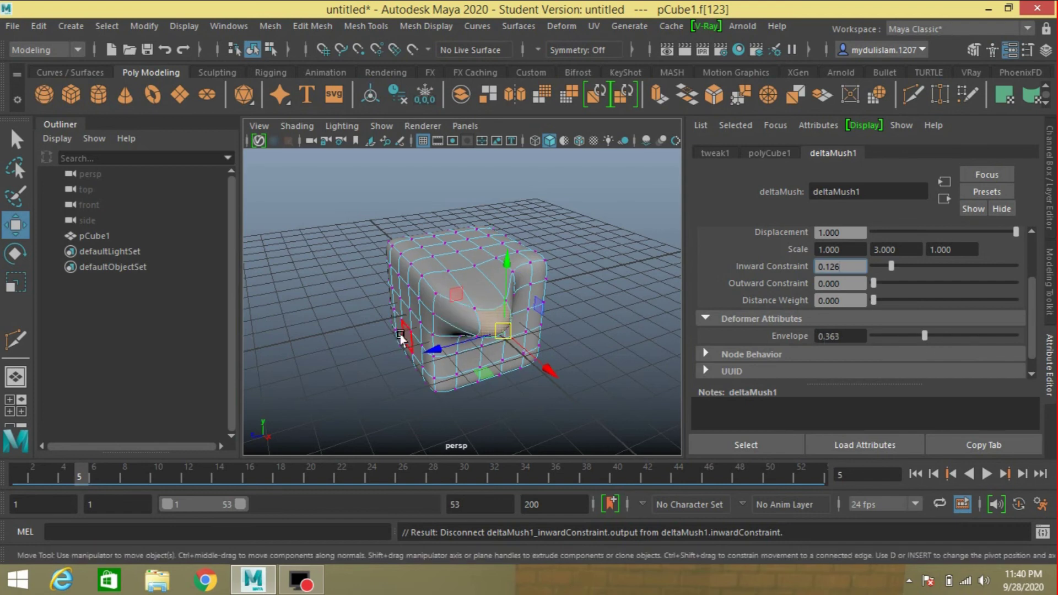
Step: Raise the Envelope to 0.593 and select two faces on the cube
mouse_move(400, 337)
left_mouse_down("alt")
mouse_move(538, 349)
mouse_move(453, 303)
left_mouse_up("alt")
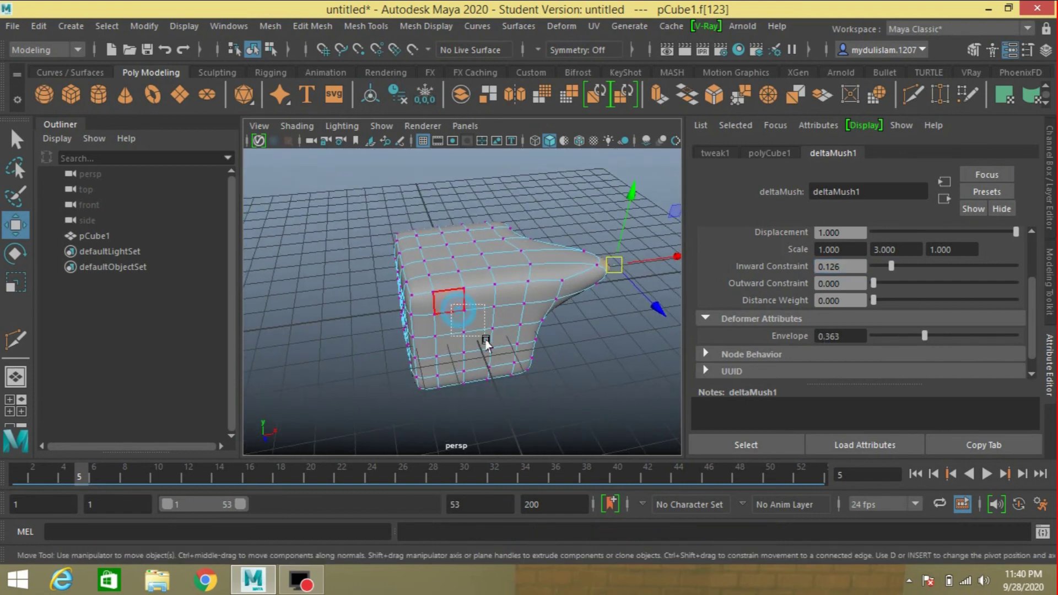
left_click_drag(485, 342, 488, 349)
left_click_drag(637, 366, 573, 375, "alt")
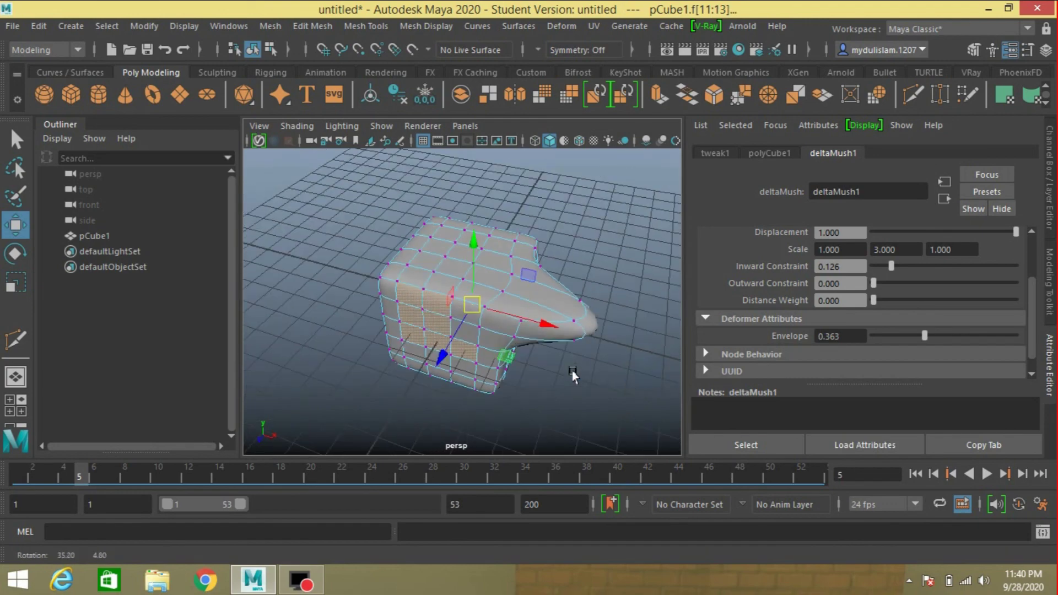
mouse_move(926, 334)
left_mouse_down()
mouse_move(903, 339)
mouse_move(984, 338)
left_mouse_up()
left_click(620, 363)
mouse_move(588, 360)
left_mouse_down("alt")
mouse_move(556, 351)
mouse_move(562, 336)
left_mouse_up("alt")
left_click_drag(396, 293, 447, 334)
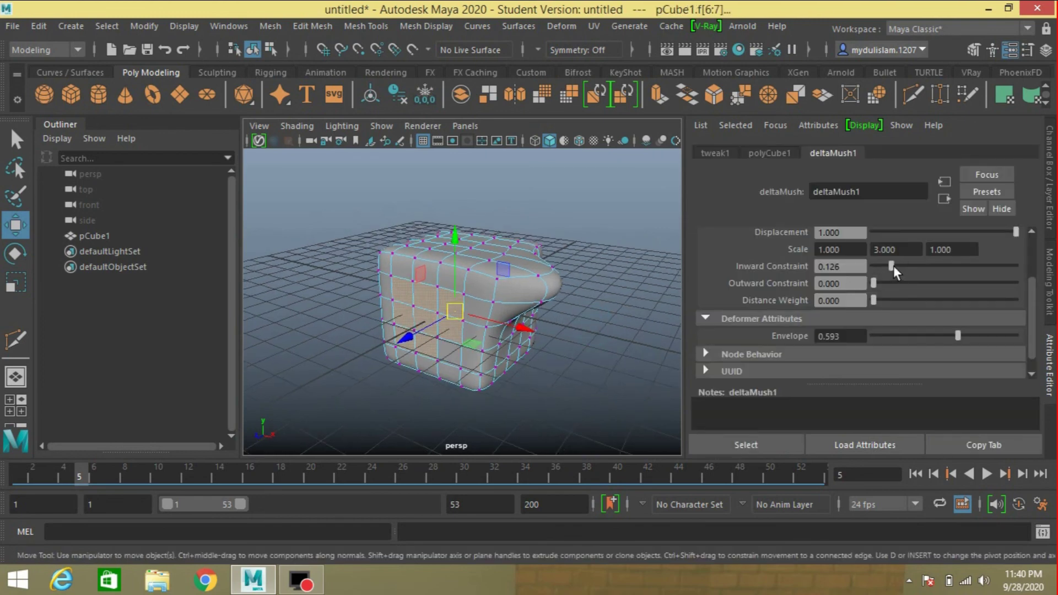
Step: Pull the faces outward with Inward Constraint 0.456, Outward Constraint 0.121 and Smoothing Step 0.346
left_click_drag(891, 266, 937, 266)
mouse_move(451, 313)
left_mouse_down()
mouse_move(403, 332)
mouse_move(401, 369)
left_mouse_up()
mouse_move(873, 285)
left_mouse_down()
mouse_move(1008, 300)
mouse_move(886, 299)
left_mouse_up()
scroll(887, 298, "up", 2)
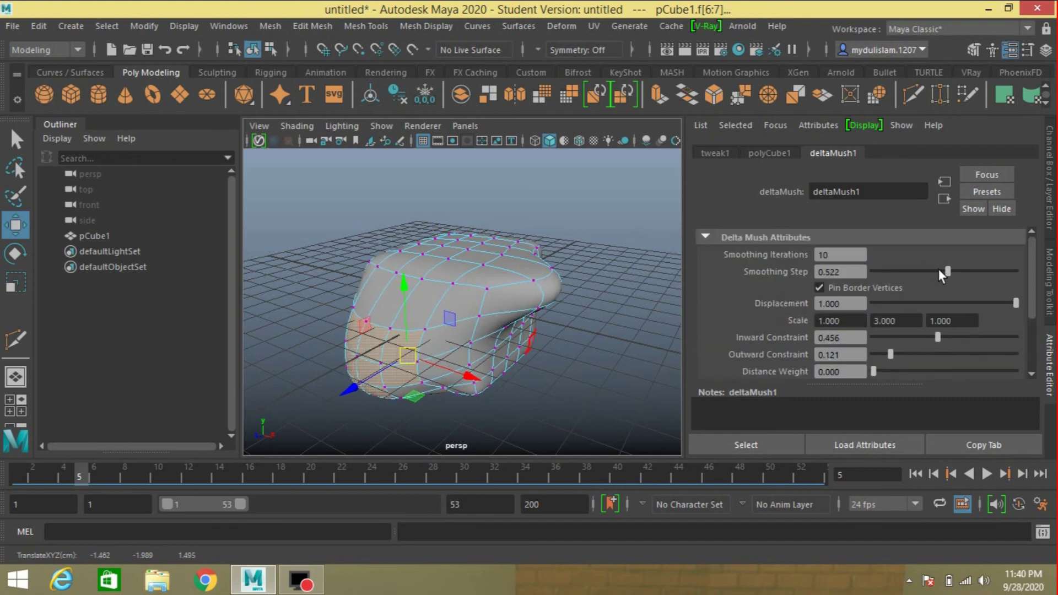
left_click_drag(946, 271, 921, 276)
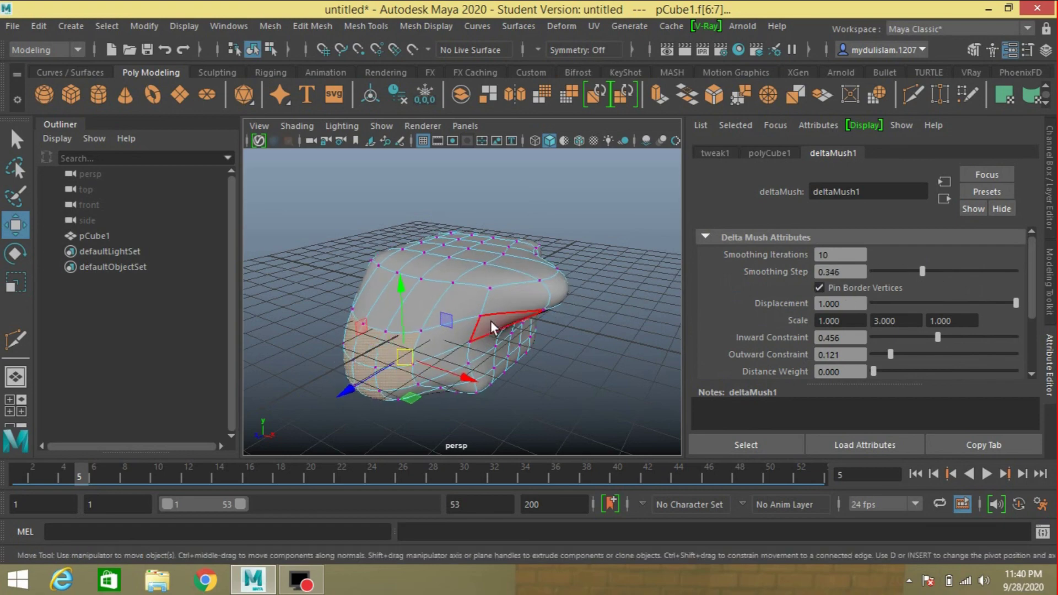
mouse_move(525, 297)
left_mouse_down("alt")
mouse_move(498, 319)
mouse_move(501, 306)
left_mouse_up("alt")
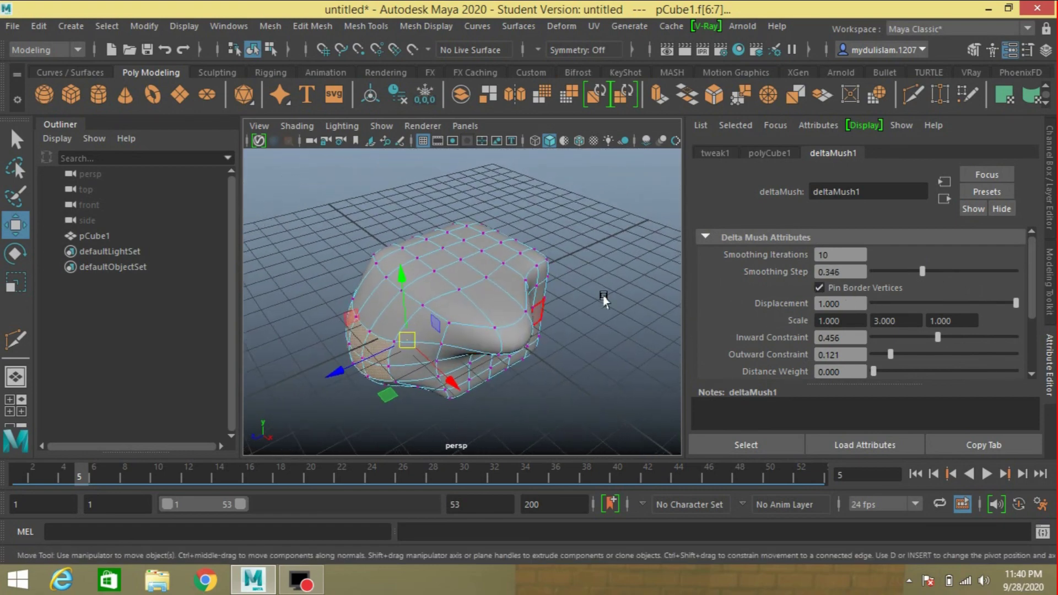